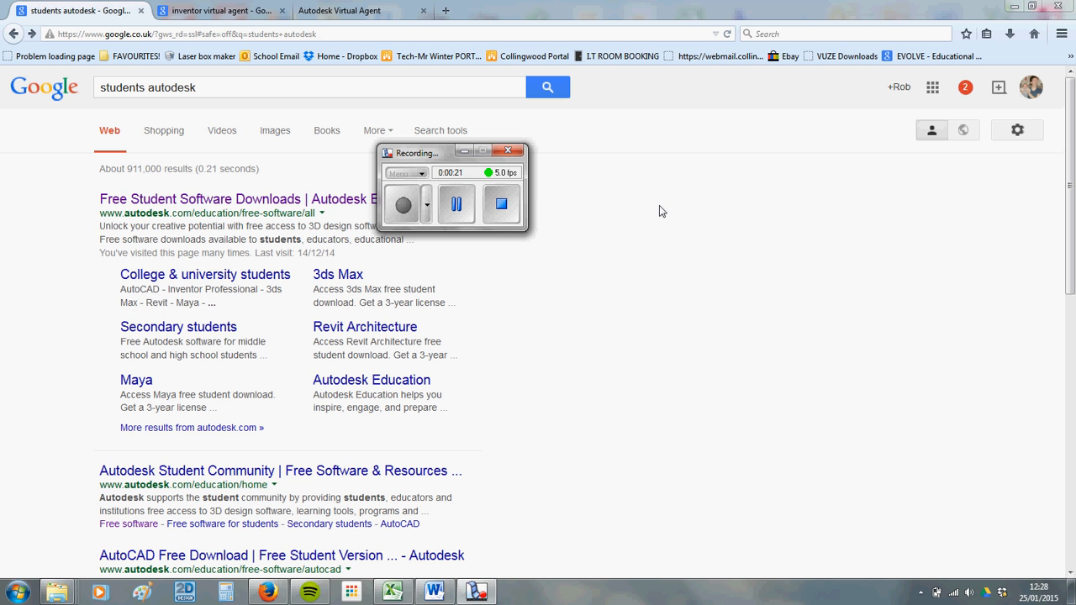
Step: Search for and reach the Autodesk Education free-software page
drag(432, 153, 616, 156)
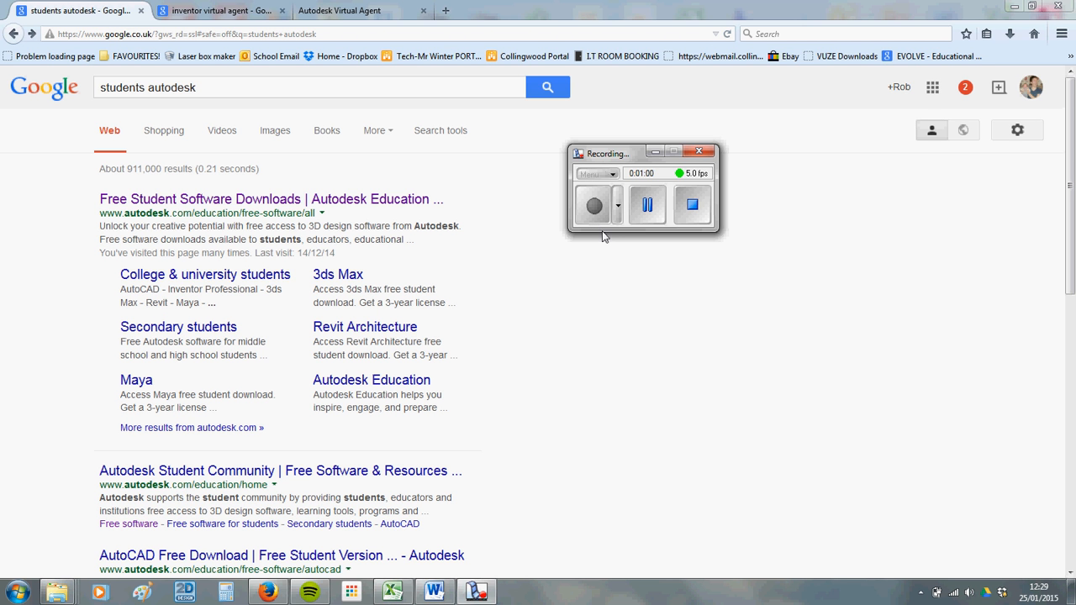
click(657, 155)
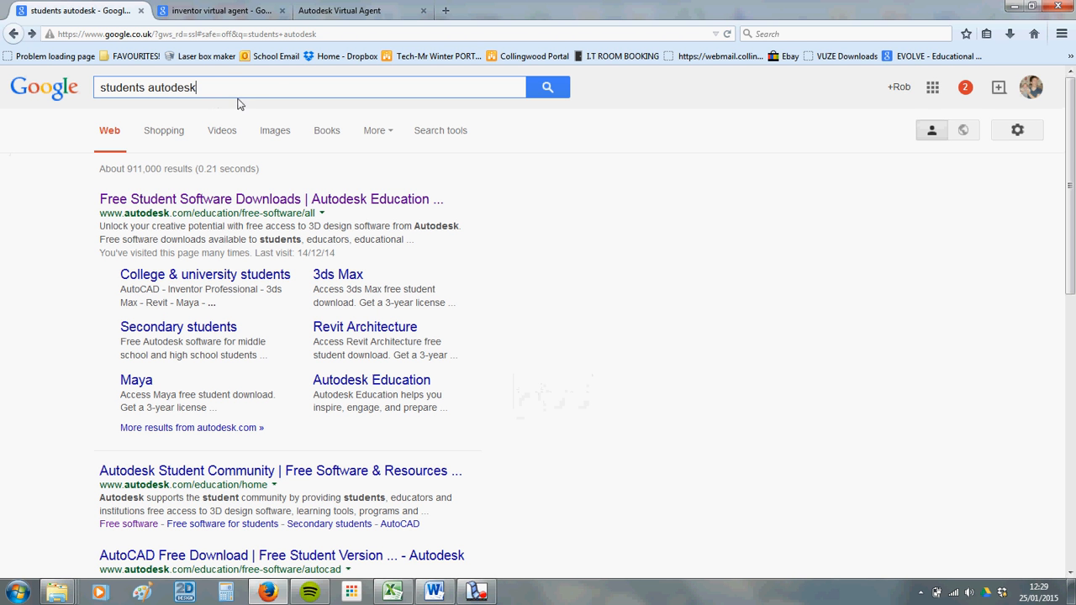
double_click(207, 87)
click(214, 87)
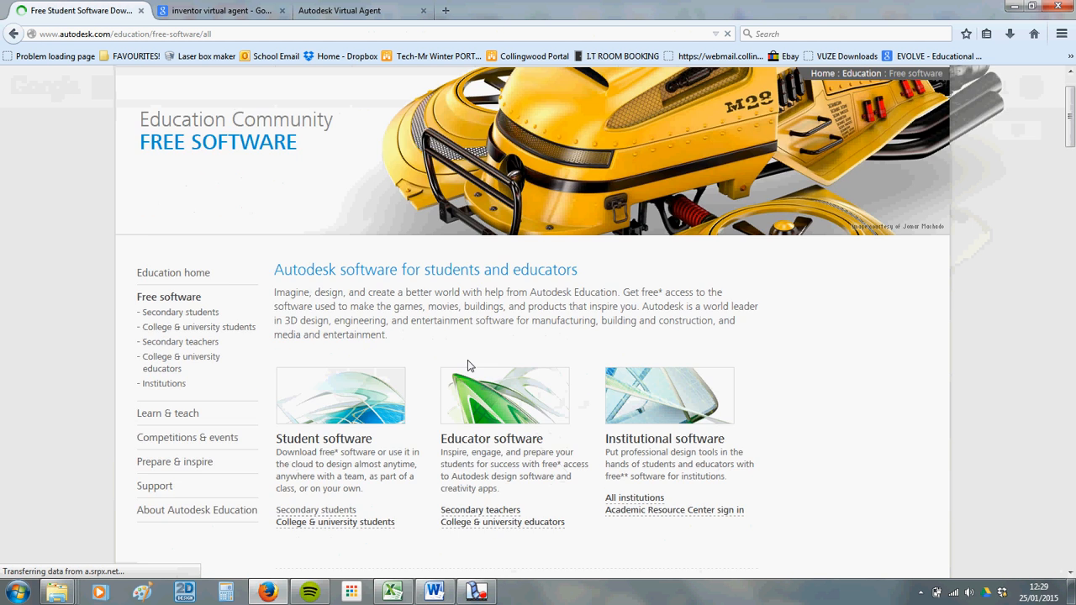
scroll(396, 409, down, 1)
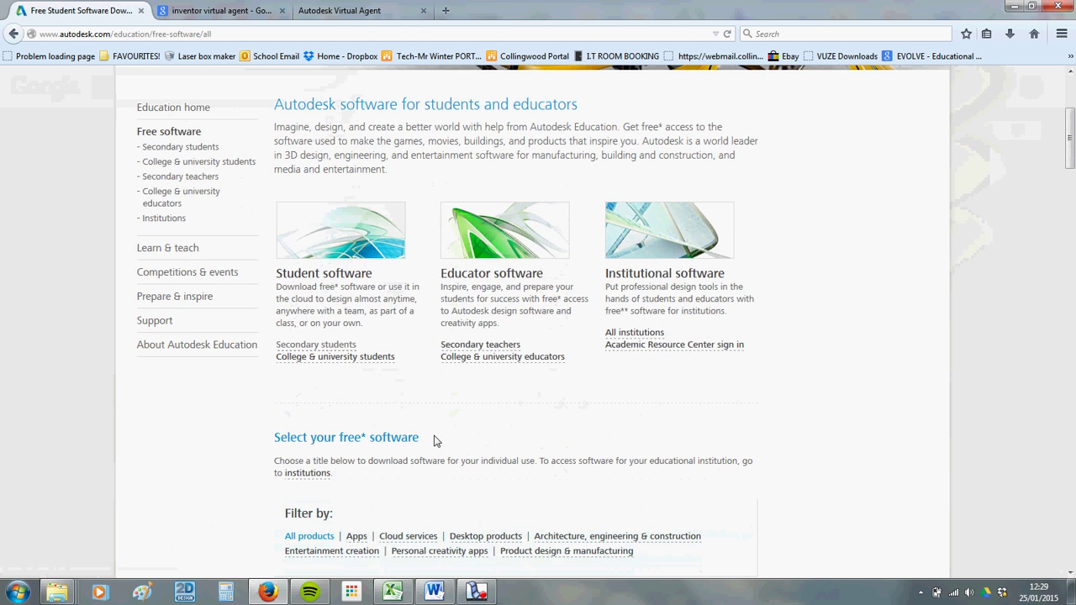
Step: Choose Secondary students and locate Inventor Professional among the popular titles
click(317, 345)
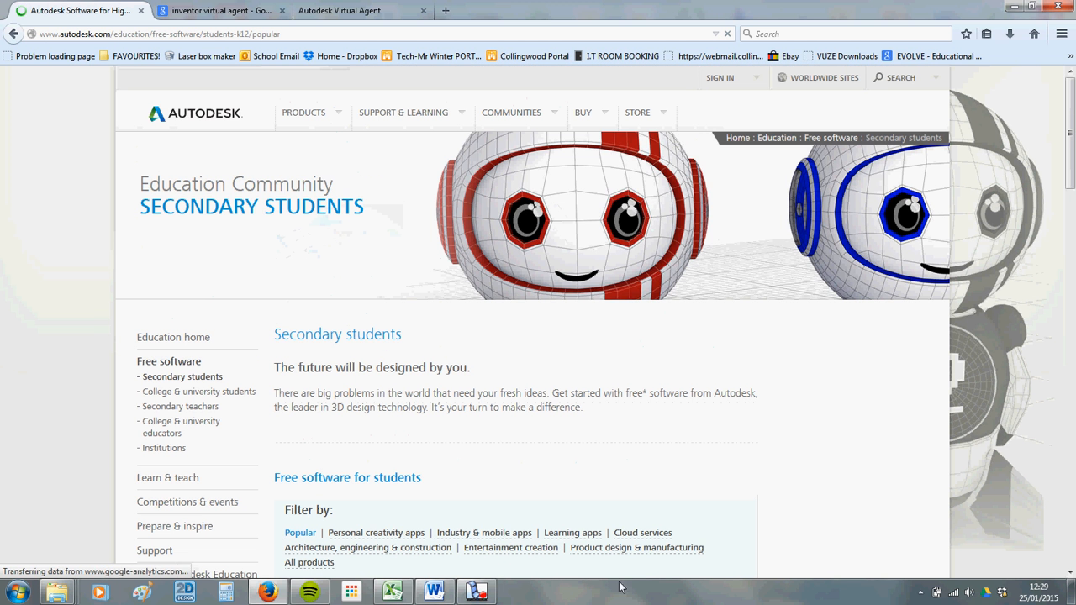
click(476, 593)
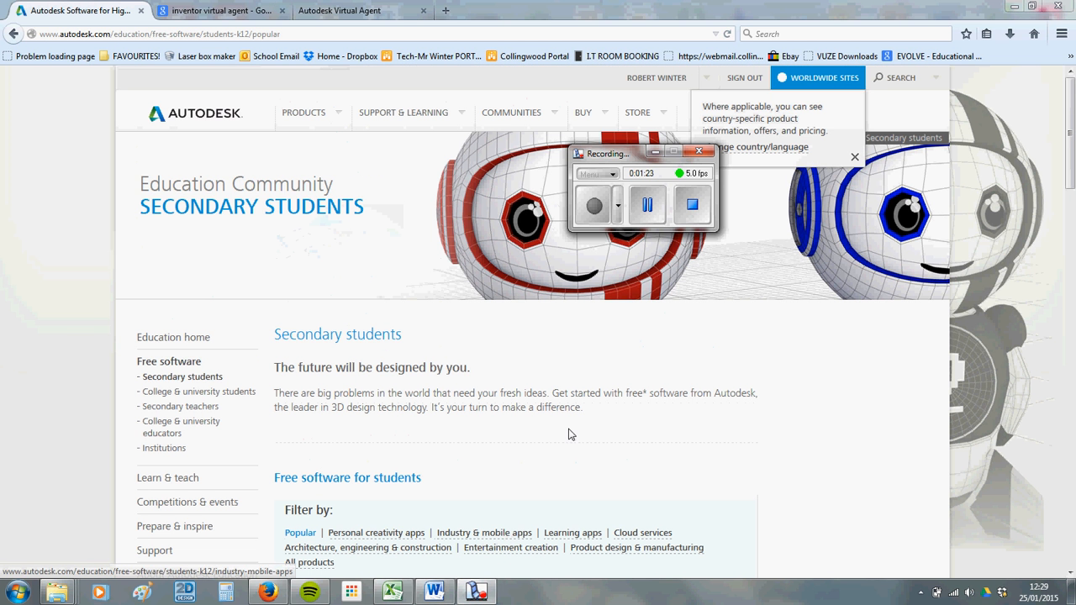
click(655, 152)
scroll(492, 364, down, 2)
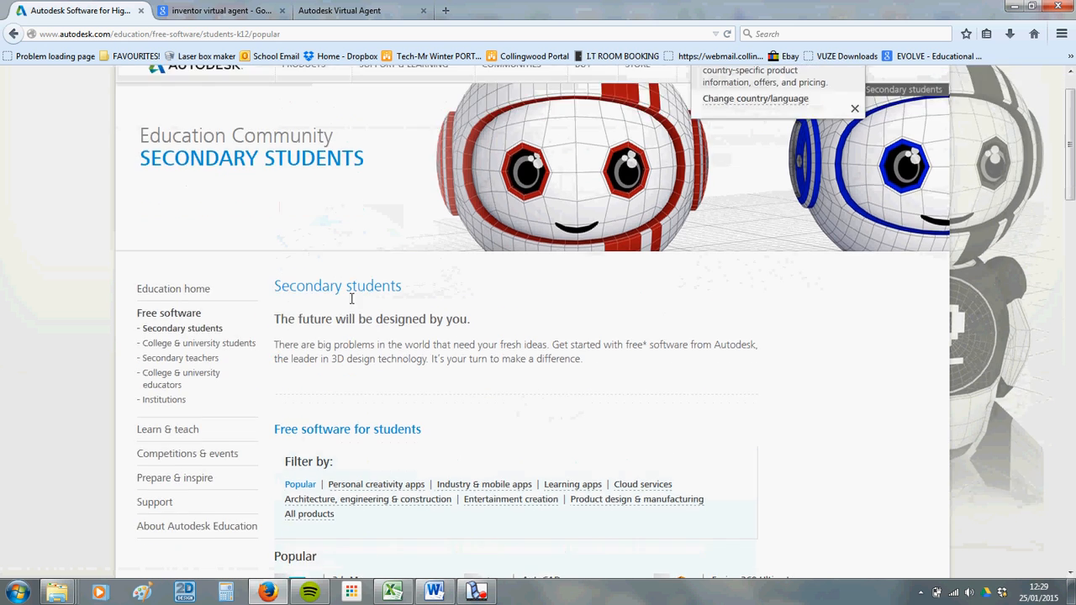
scroll(491, 364, down, 4)
scroll(252, 522, down, 3)
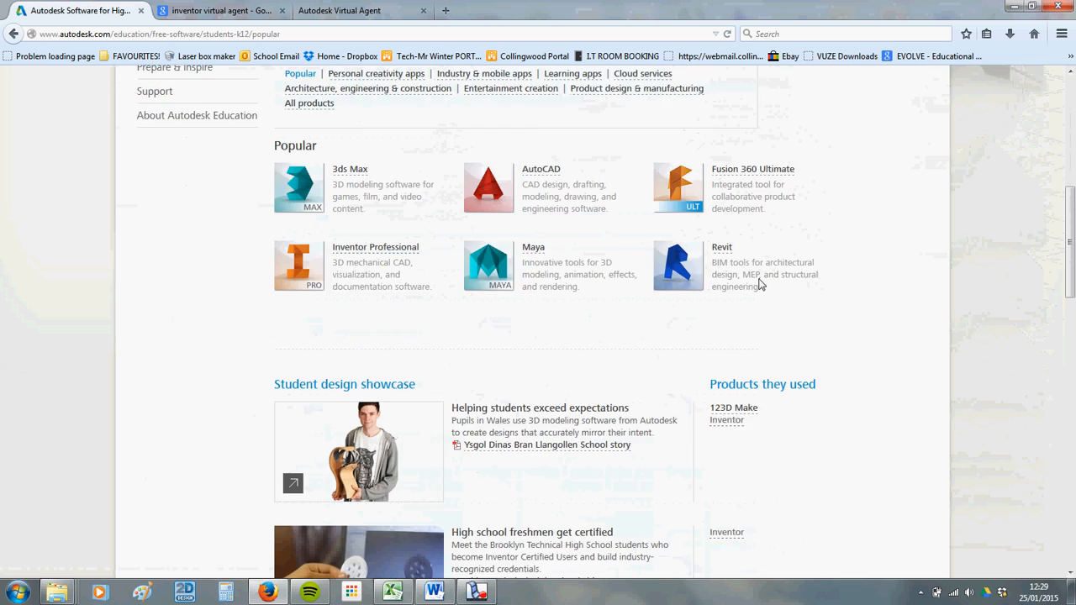
drag(1070, 260, 1071, 205)
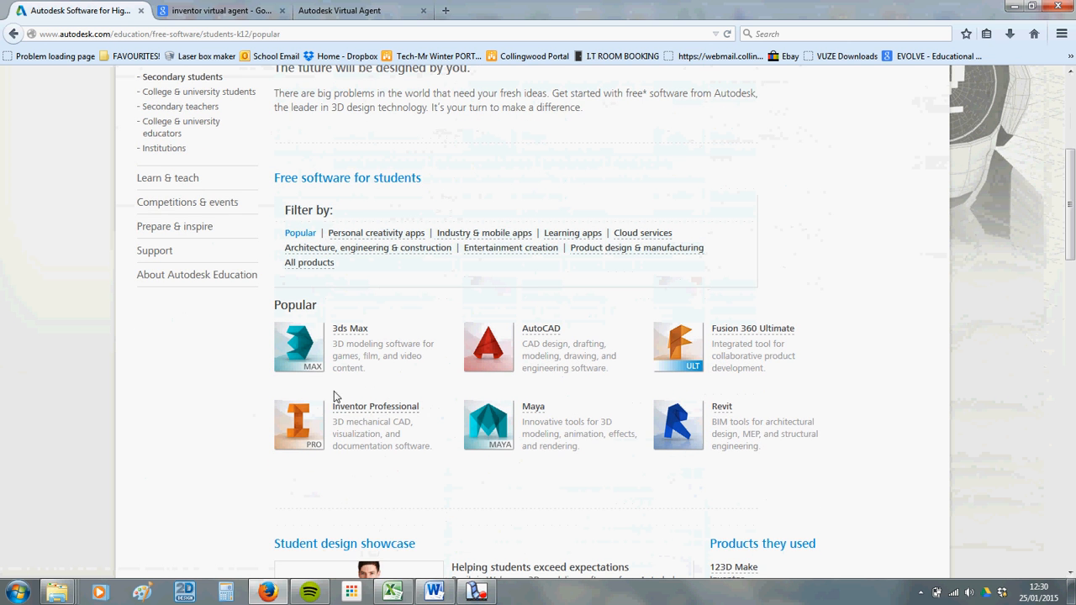
Step: Sign in on the Inventor Professional download page so versions 2012–2015 are offered
click(355, 411)
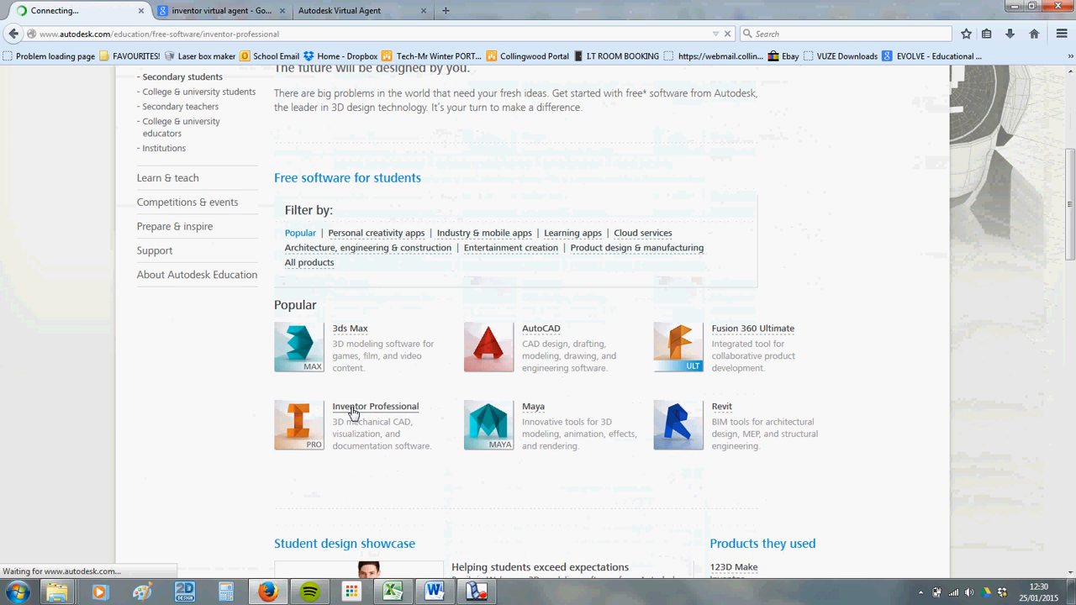
scroll(353, 408, down, 2)
scroll(352, 408, down, 2)
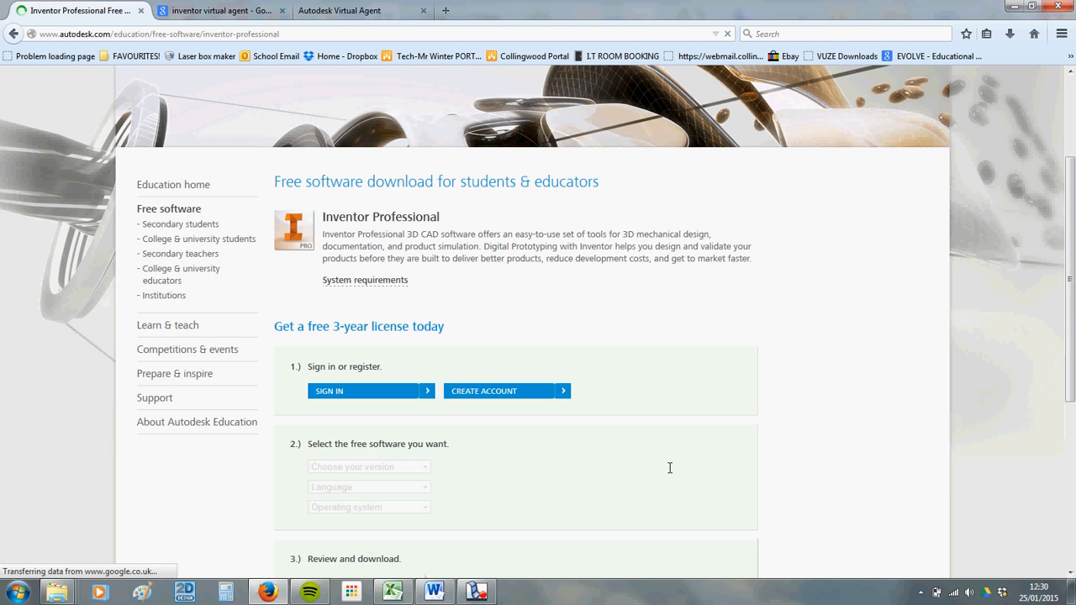
click(338, 401)
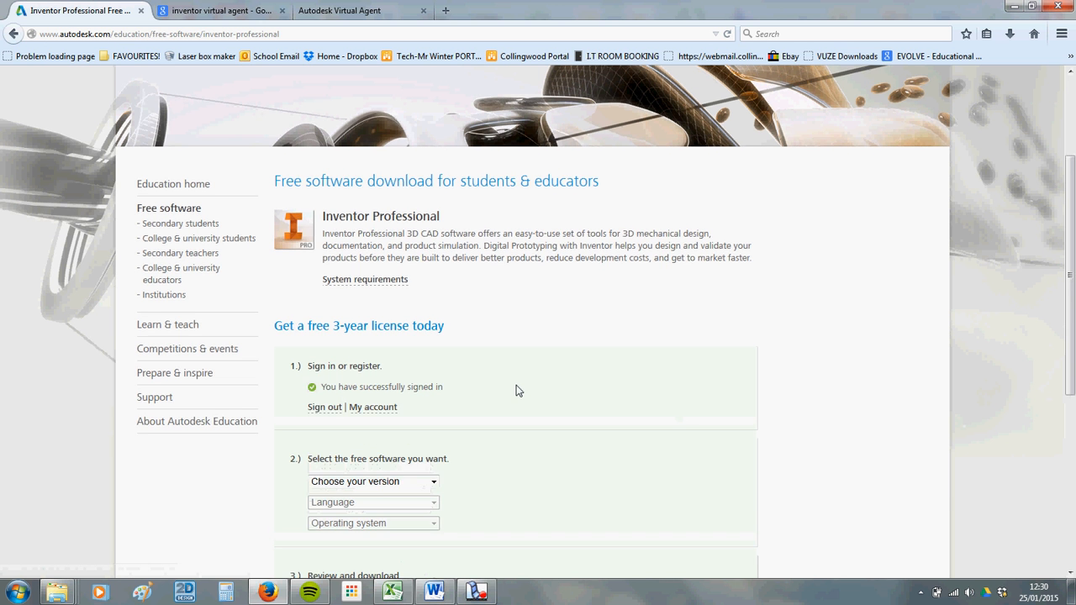
scroll(552, 413, up, 1)
scroll(551, 414, up, 1)
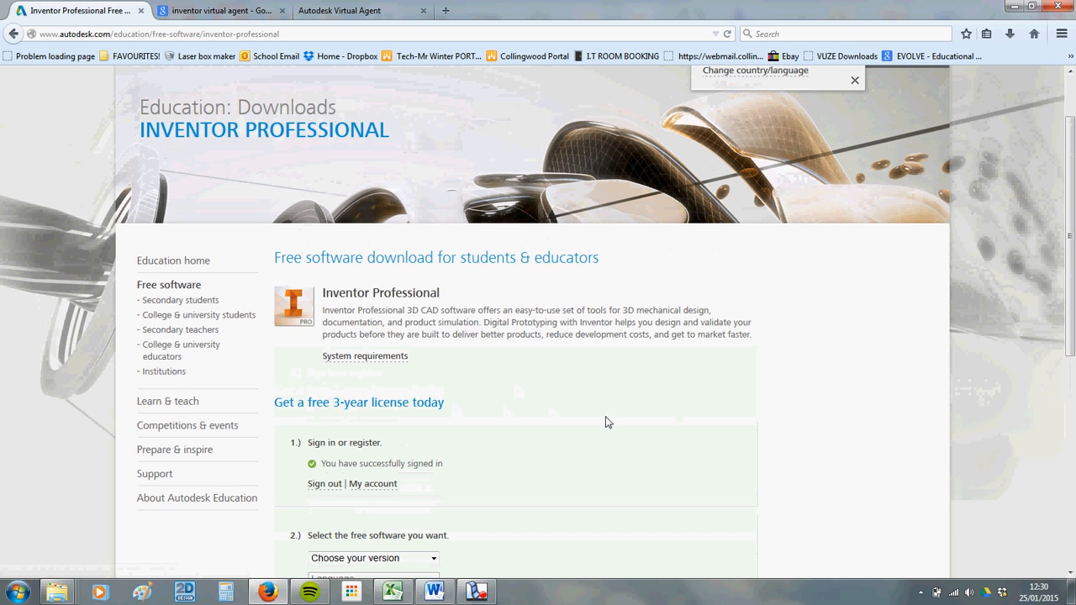
scroll(540, 427, down, 1)
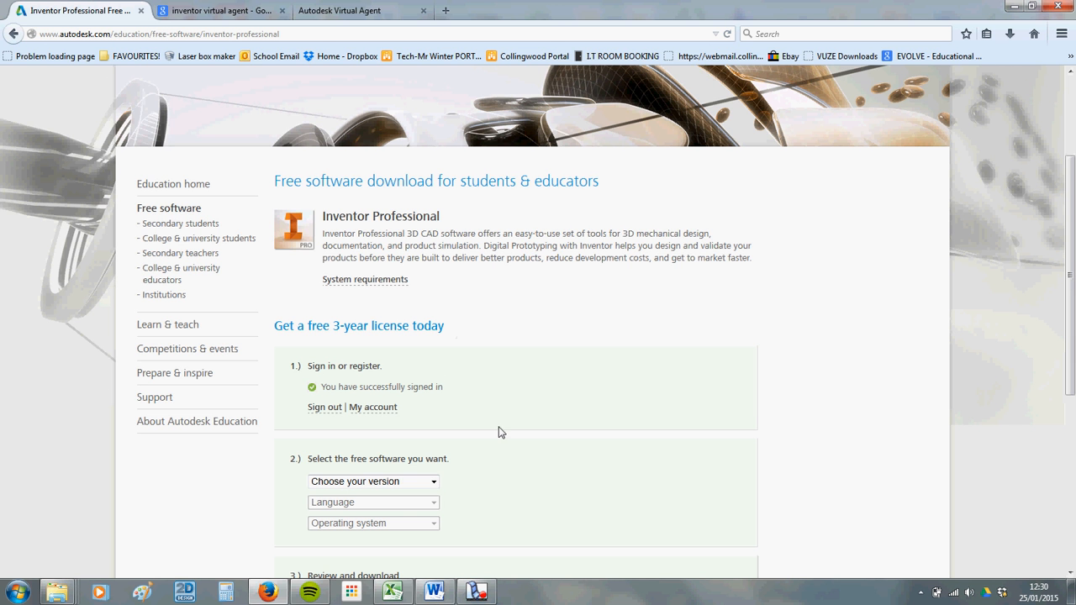
scroll(505, 433, down, 1)
Step: Request Inventor Professional 2014, English, Windows 64-bit to reveal the serial number and product key
click(434, 406)
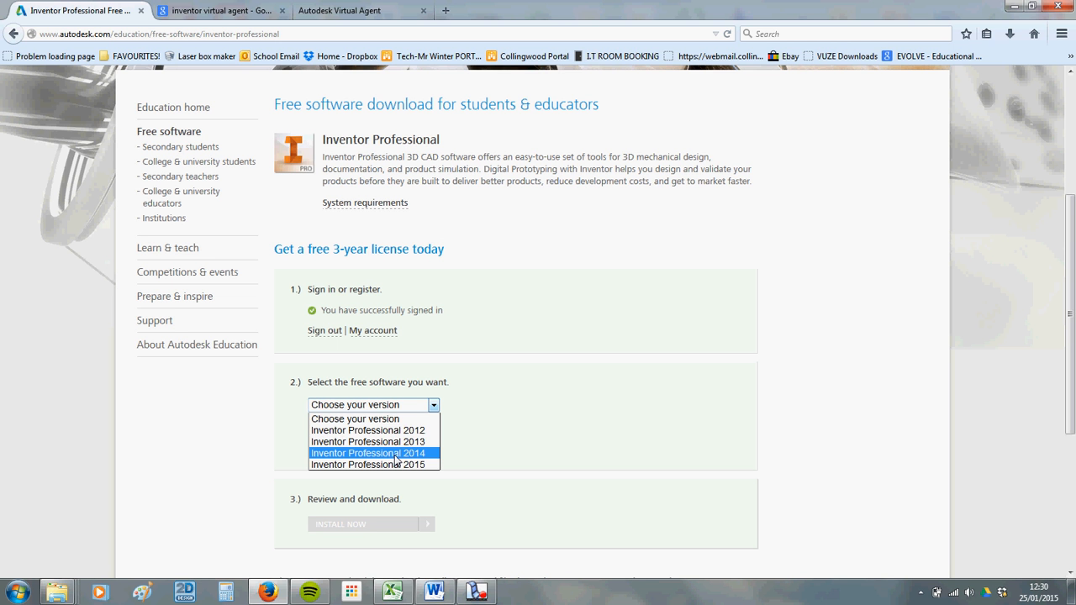
click(397, 455)
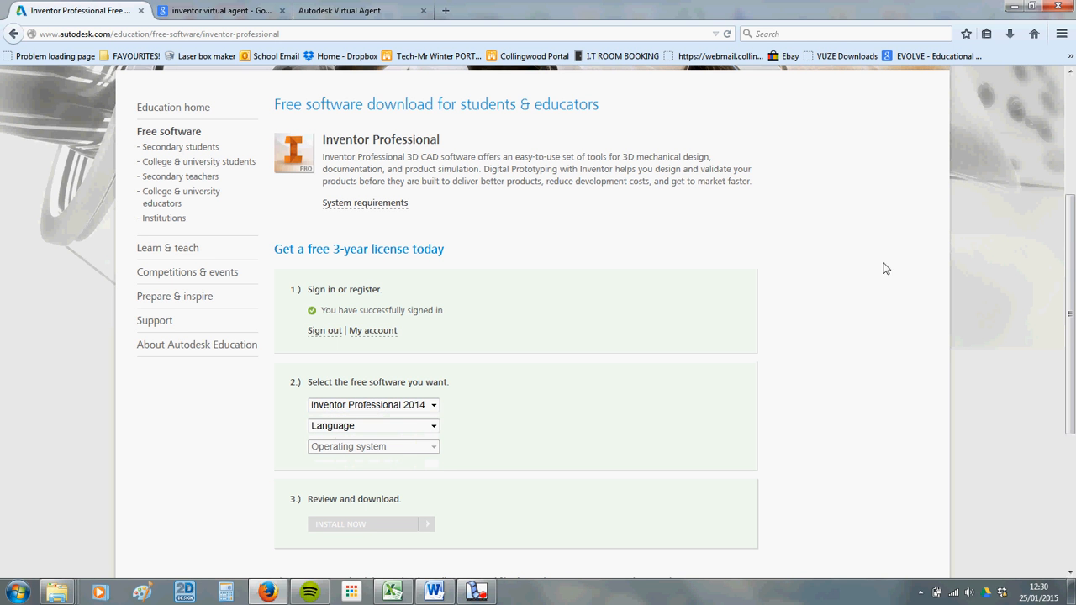
scroll(613, 321, down, 1)
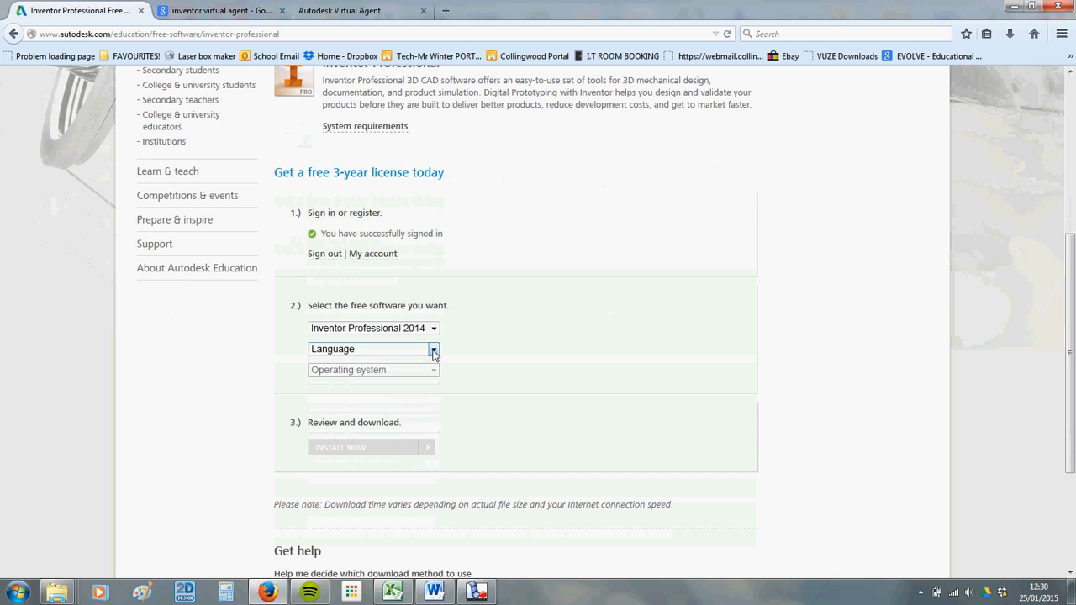
click(434, 349)
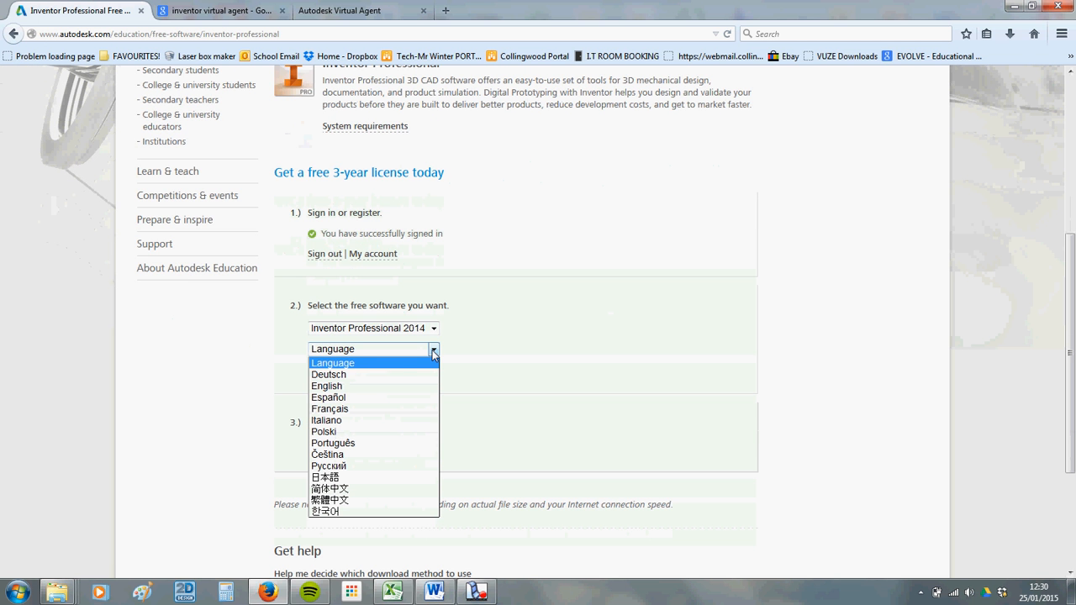
click(331, 389)
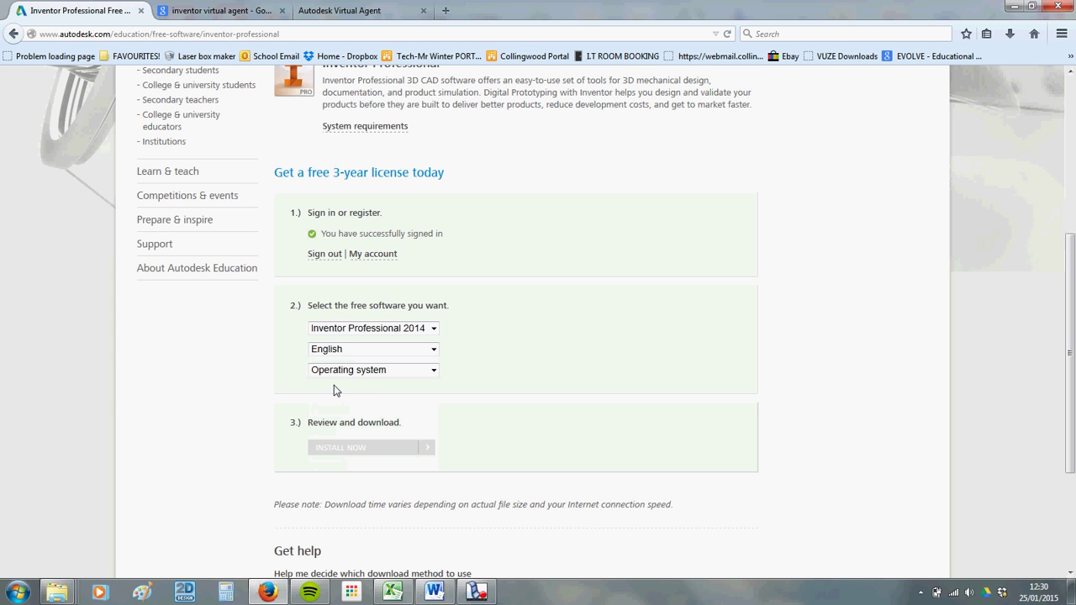
click(434, 370)
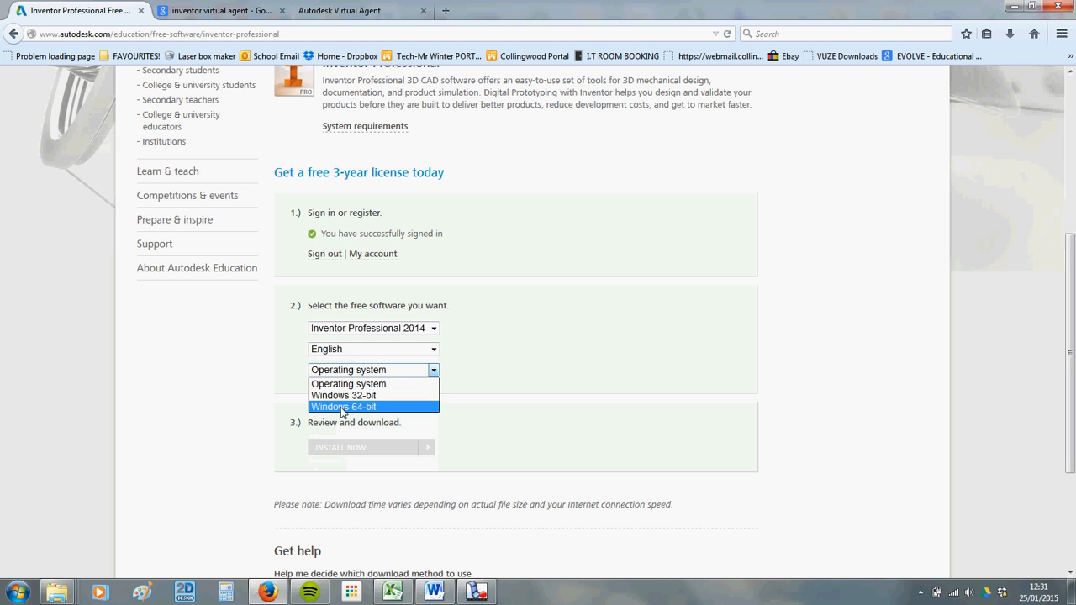
click(342, 409)
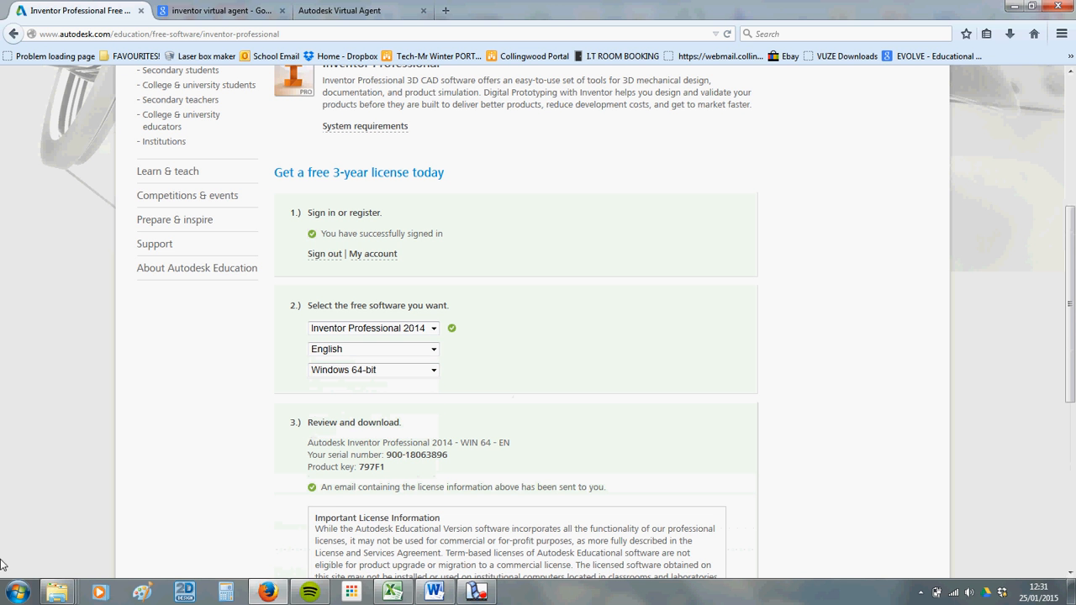
click(16, 592)
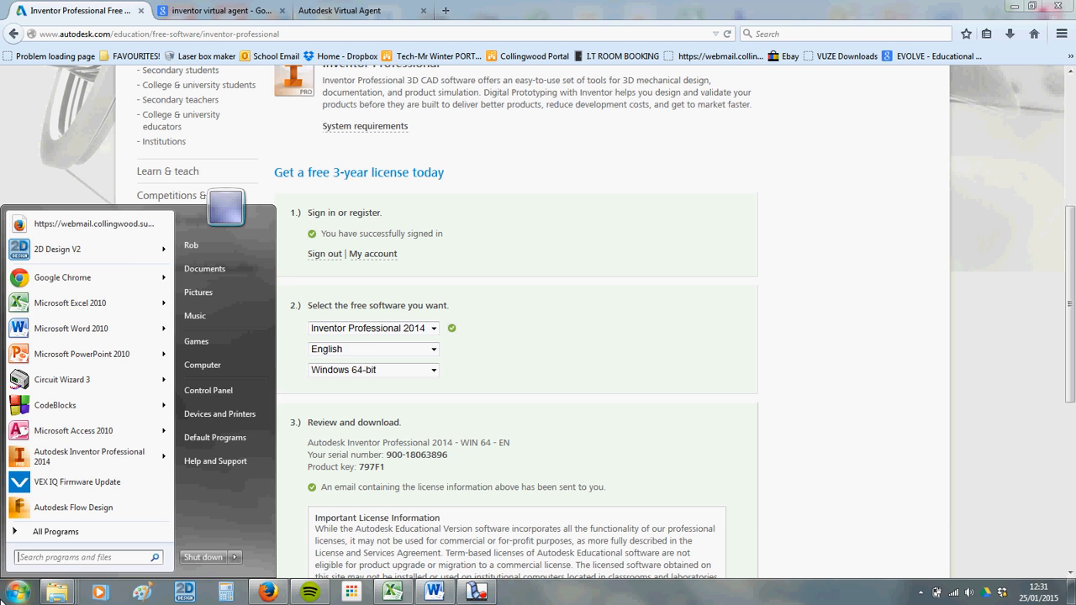
click(210, 366)
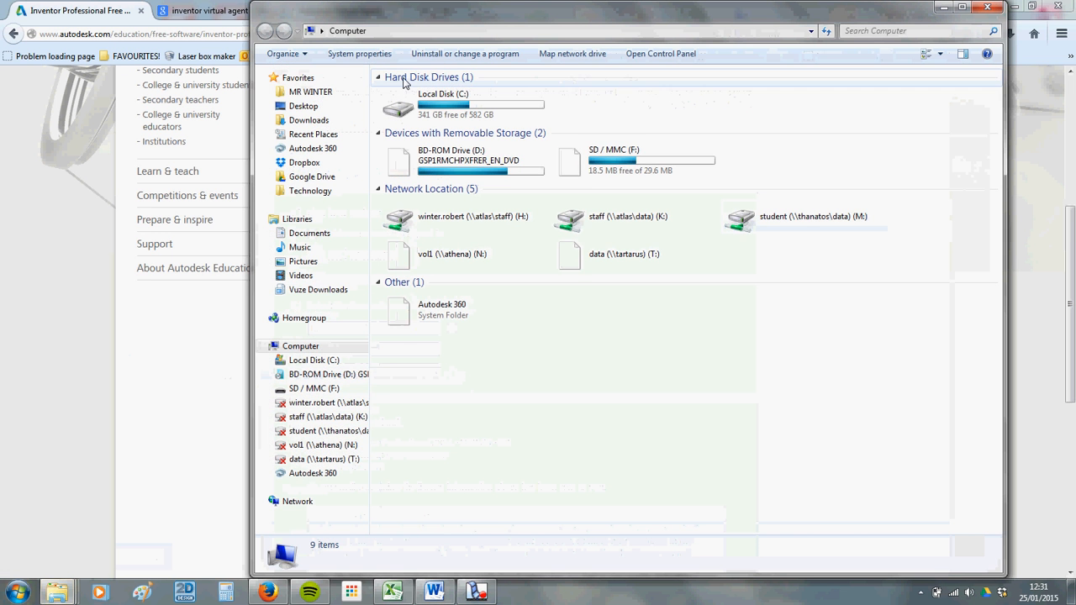
click(366, 57)
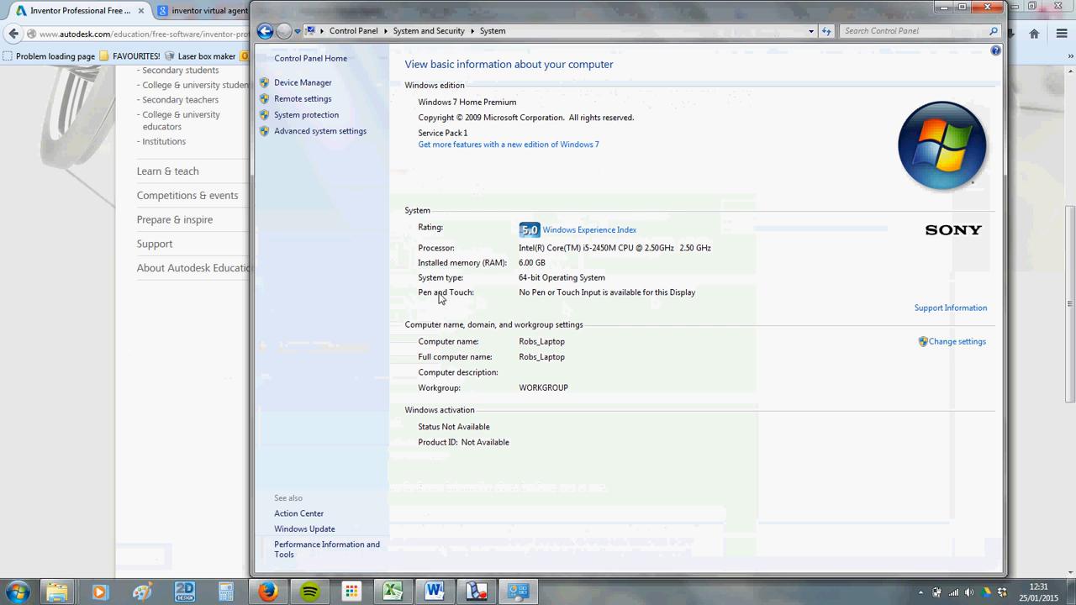
click(943, 8)
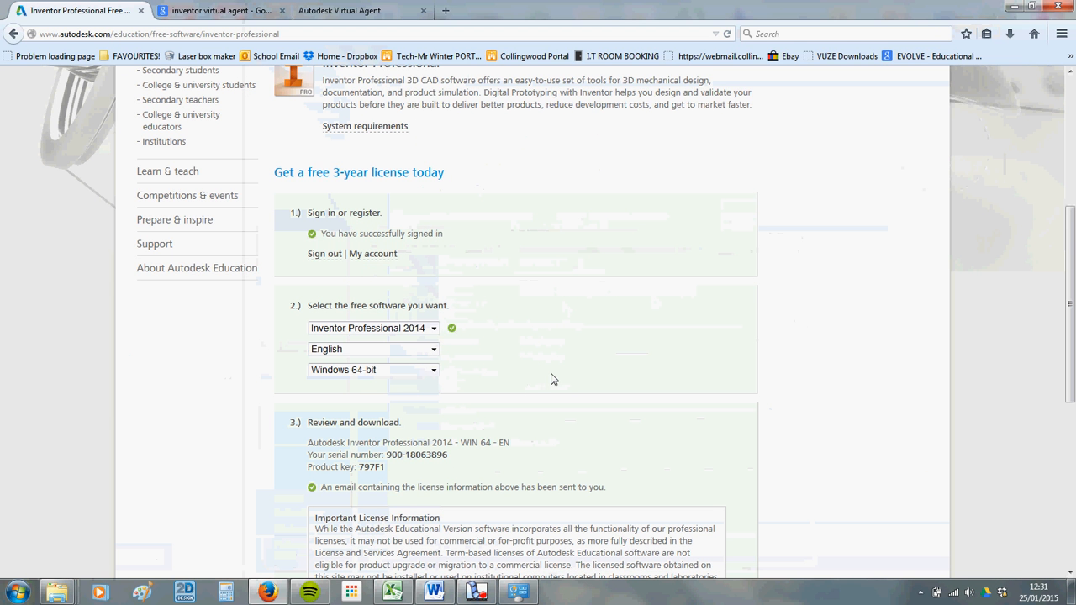
scroll(502, 336, down, 2)
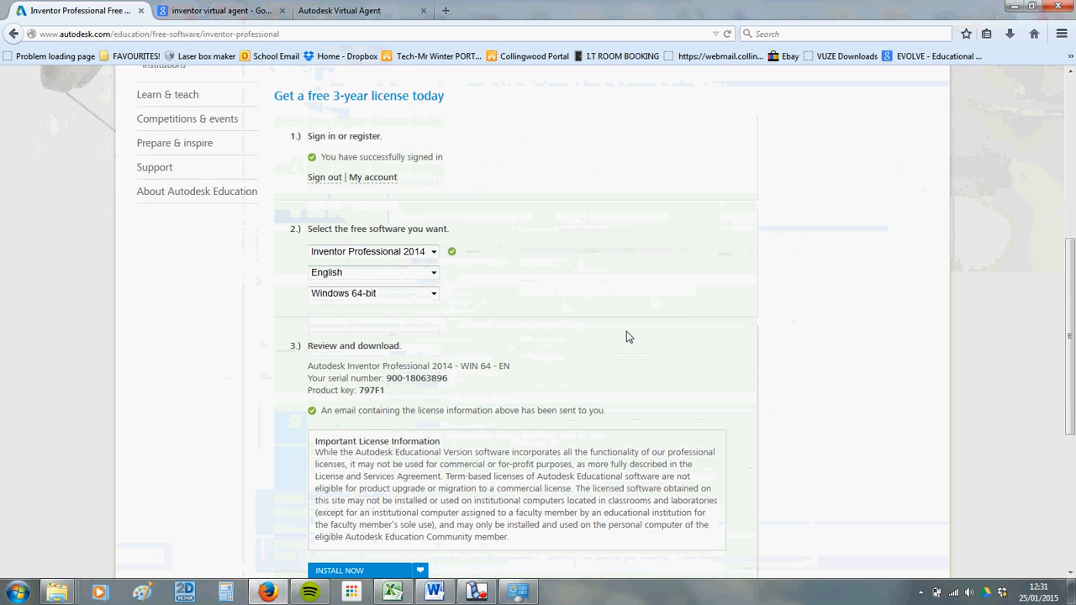
scroll(623, 336, down, 2)
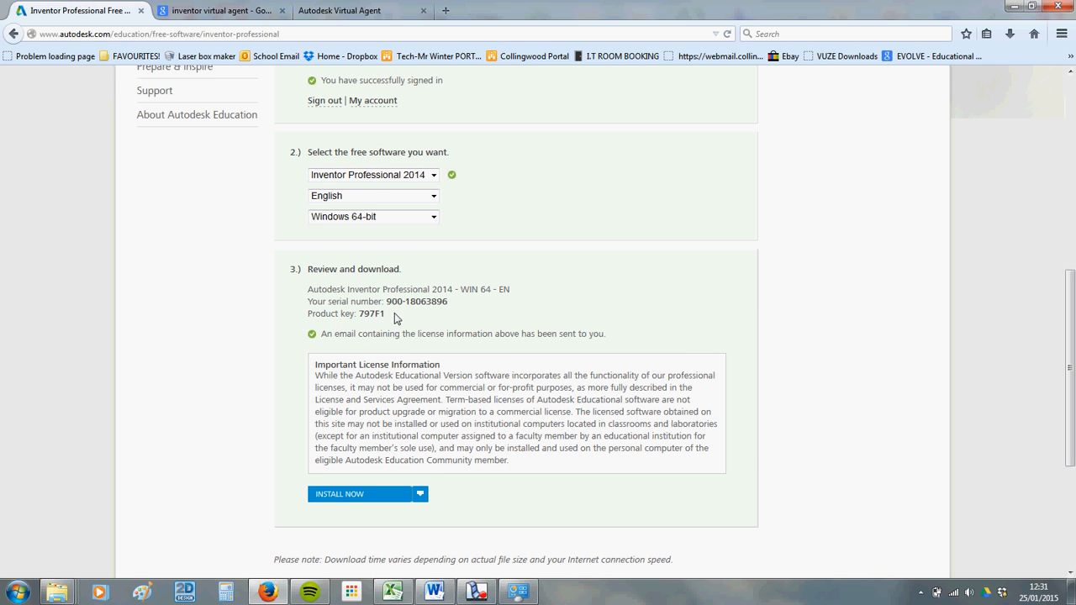
scroll(394, 313, down, 1)
scroll(395, 313, down, 2)
scroll(438, 296, down, 2)
scroll(438, 296, up, 3)
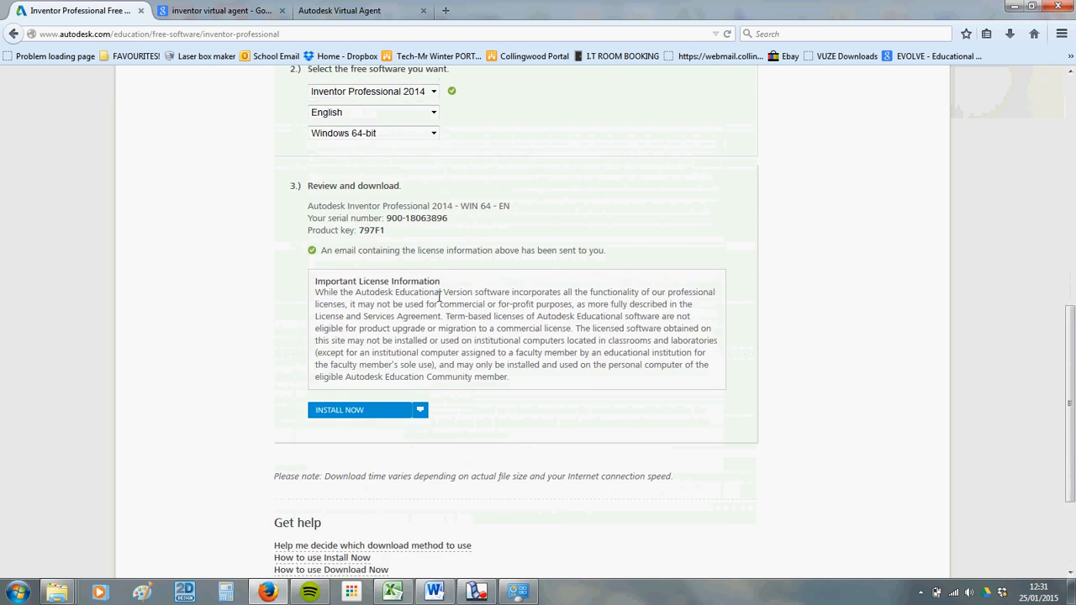
scroll(438, 296, down, 2)
scroll(439, 296, down, 1)
scroll(458, 303, up, 2)
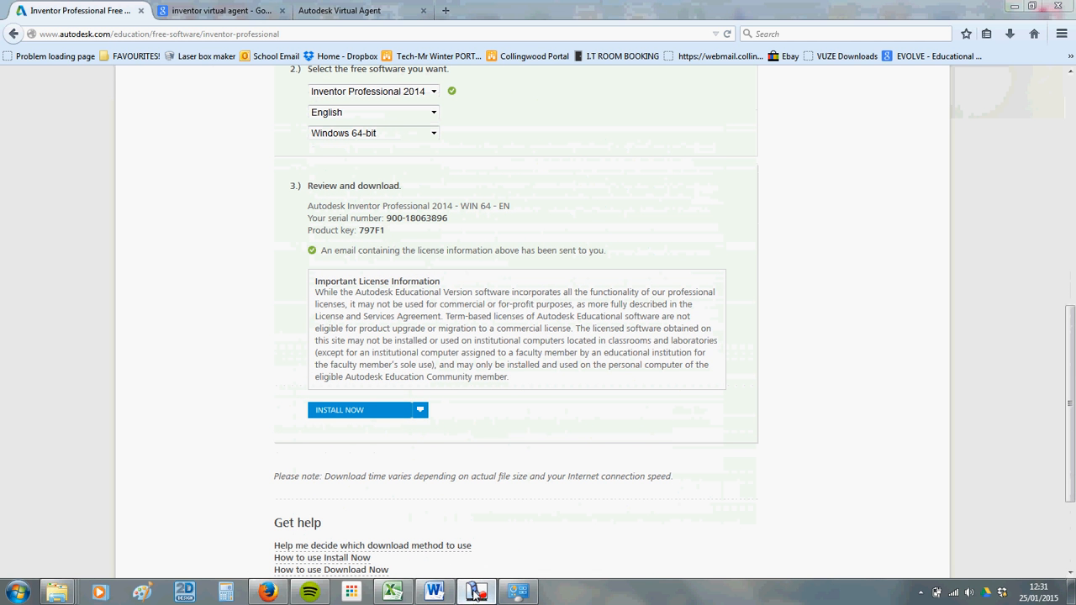
click(476, 592)
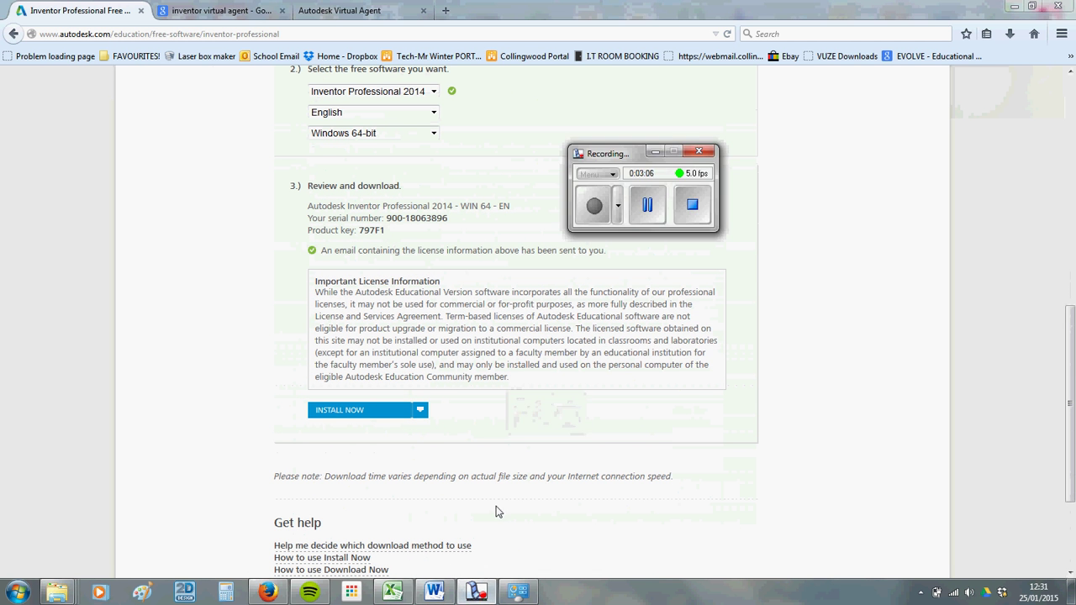
click(656, 151)
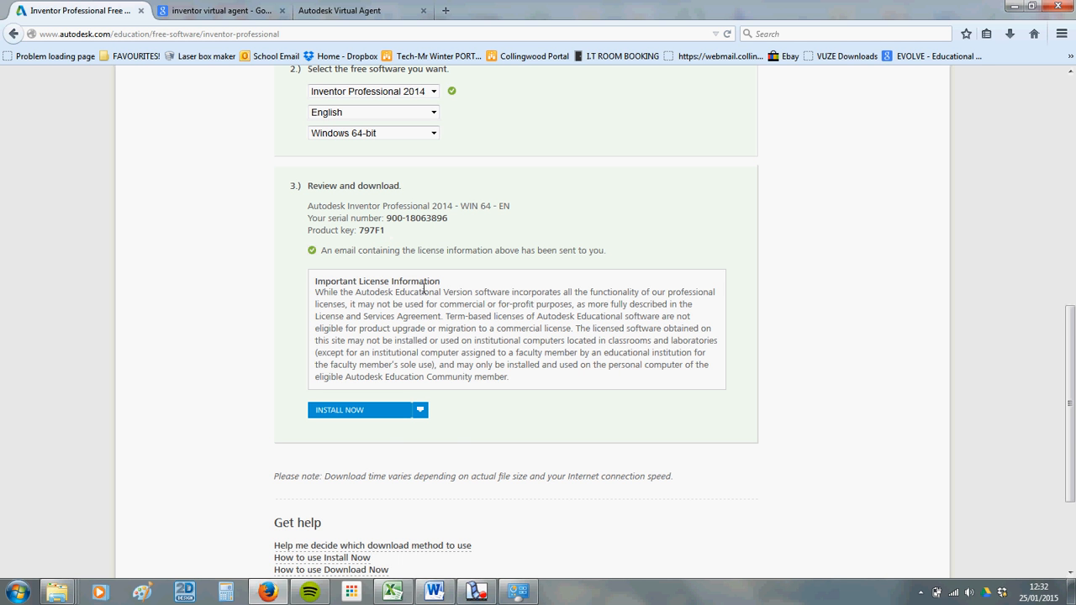
Step: Start Install Now, accept the licence agreement and save the Inventor 2014 setup file
click(404, 414)
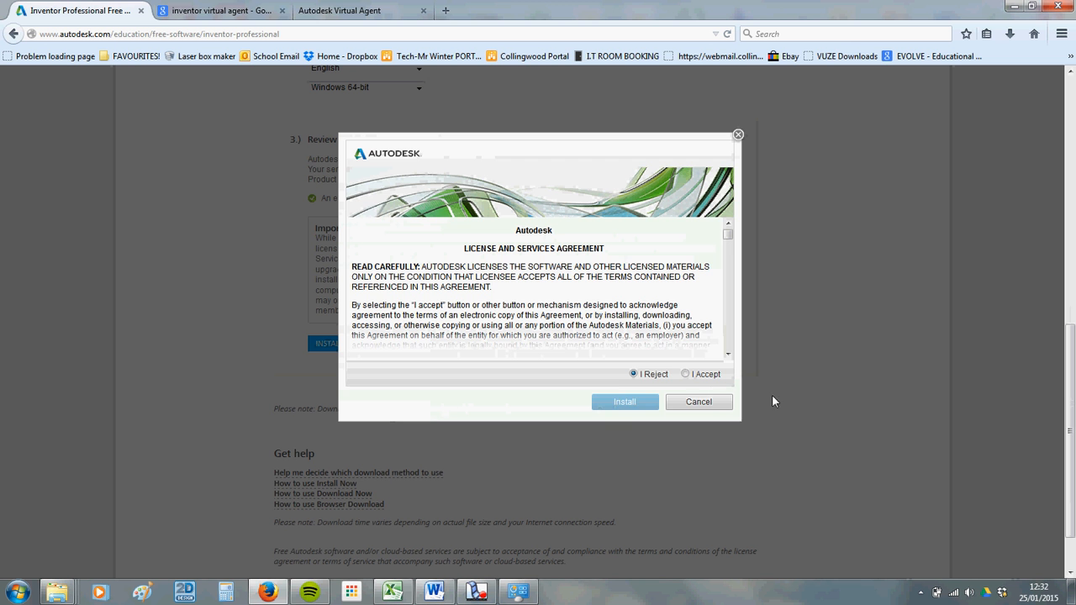
click(685, 374)
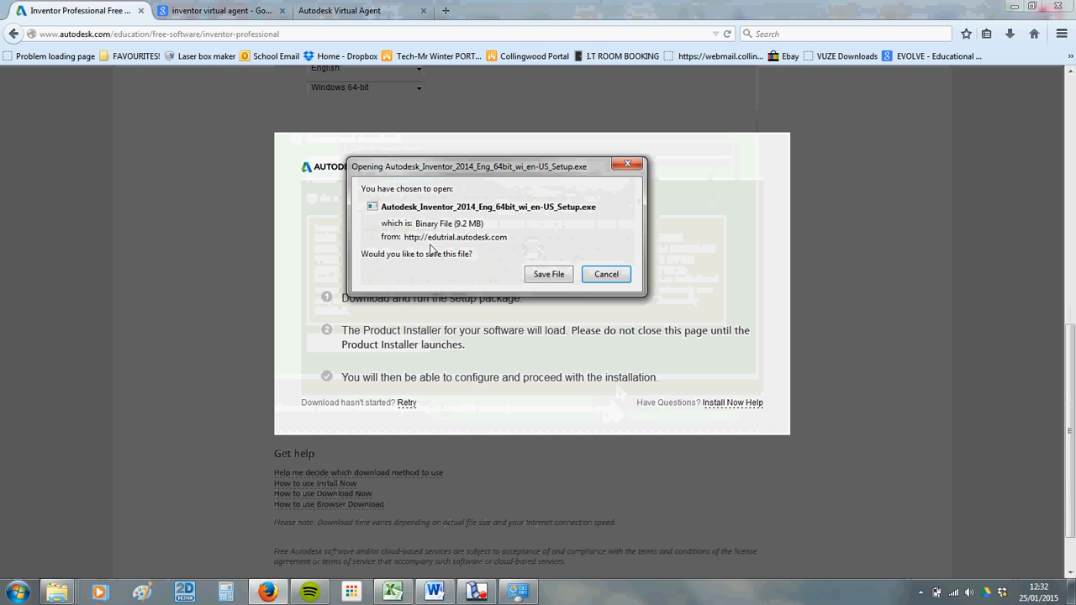
click(549, 275)
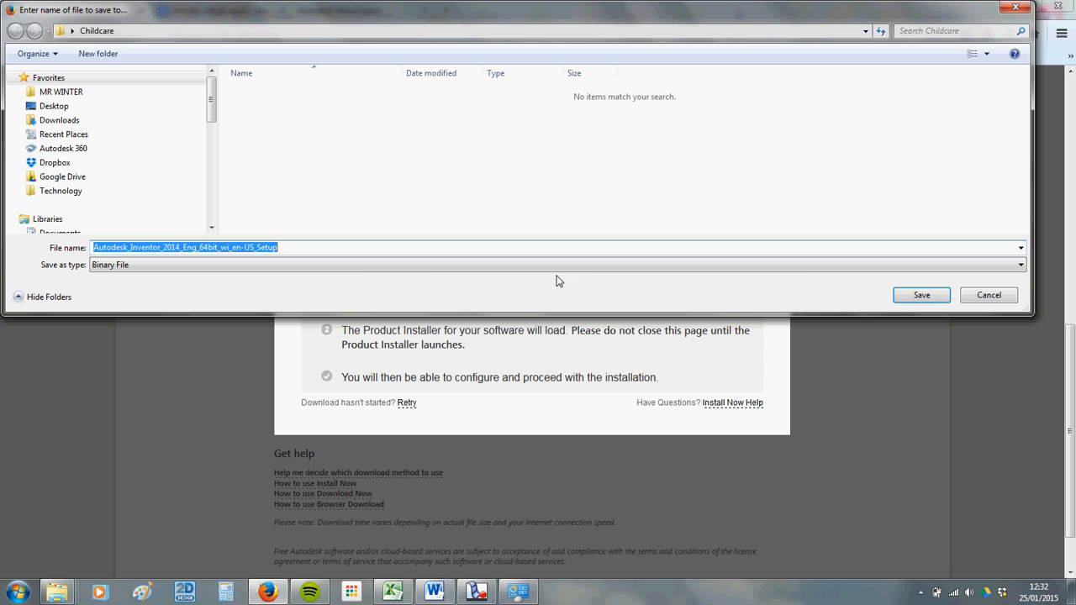
click(922, 295)
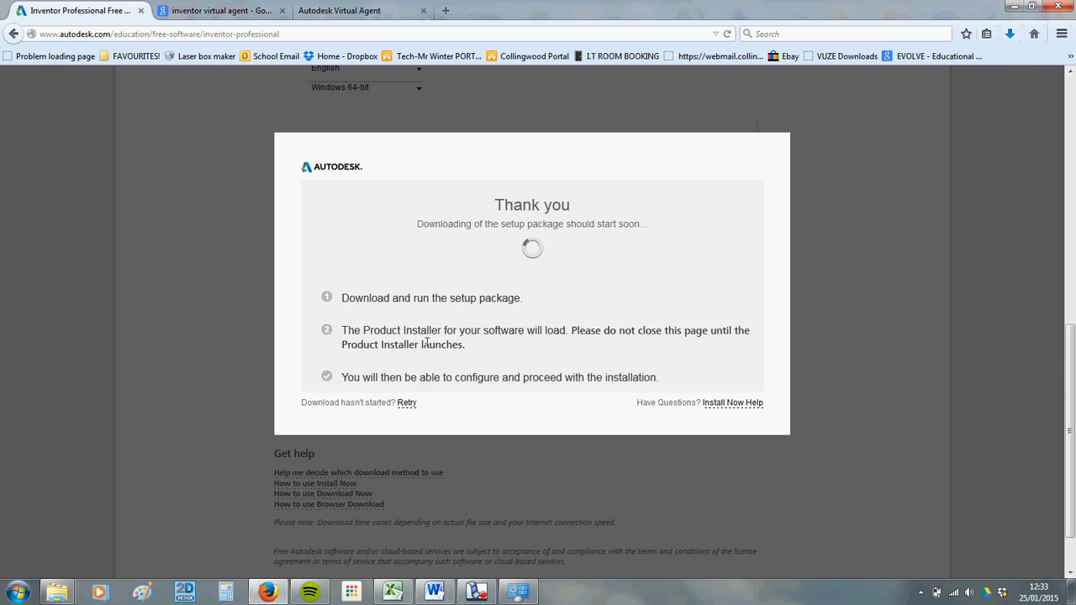
Step: Close the System information window and run the downloaded Inventor setup .exe from Firefox's downloads
click(477, 593)
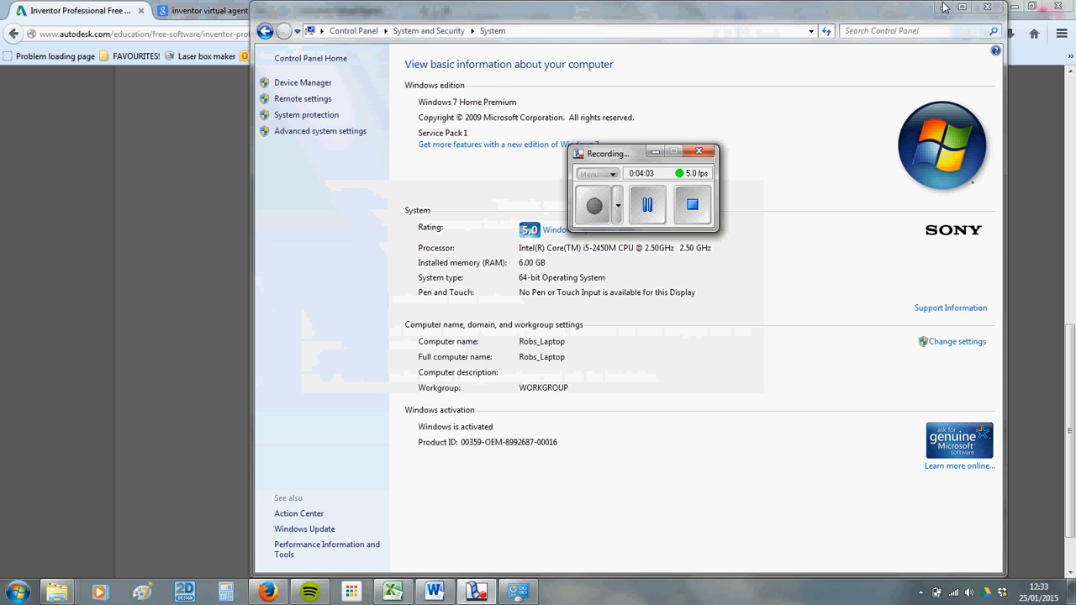
click(988, 8)
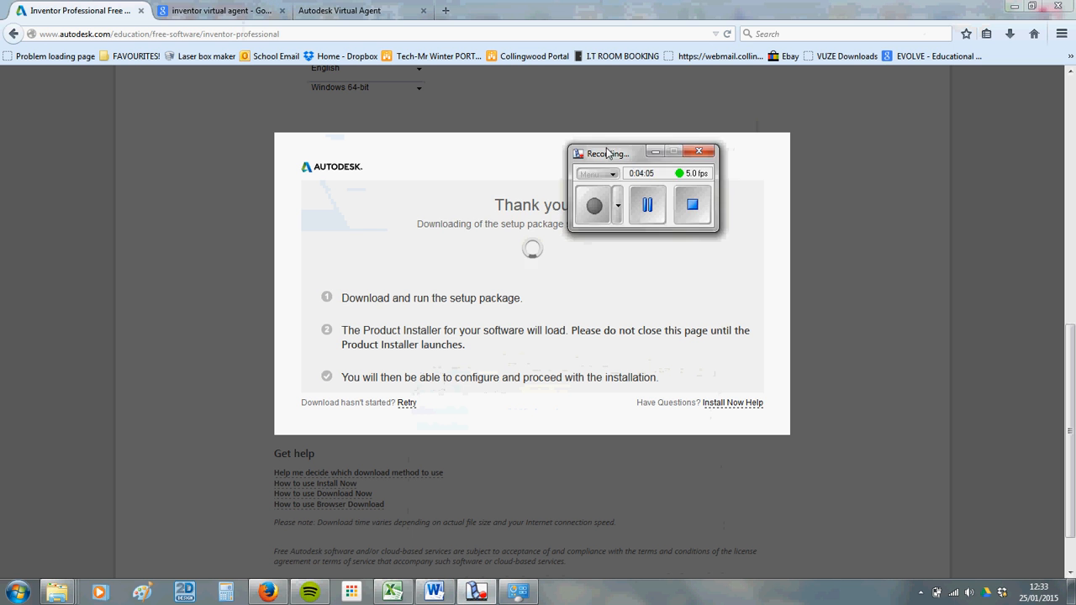
drag(607, 154, 433, 142)
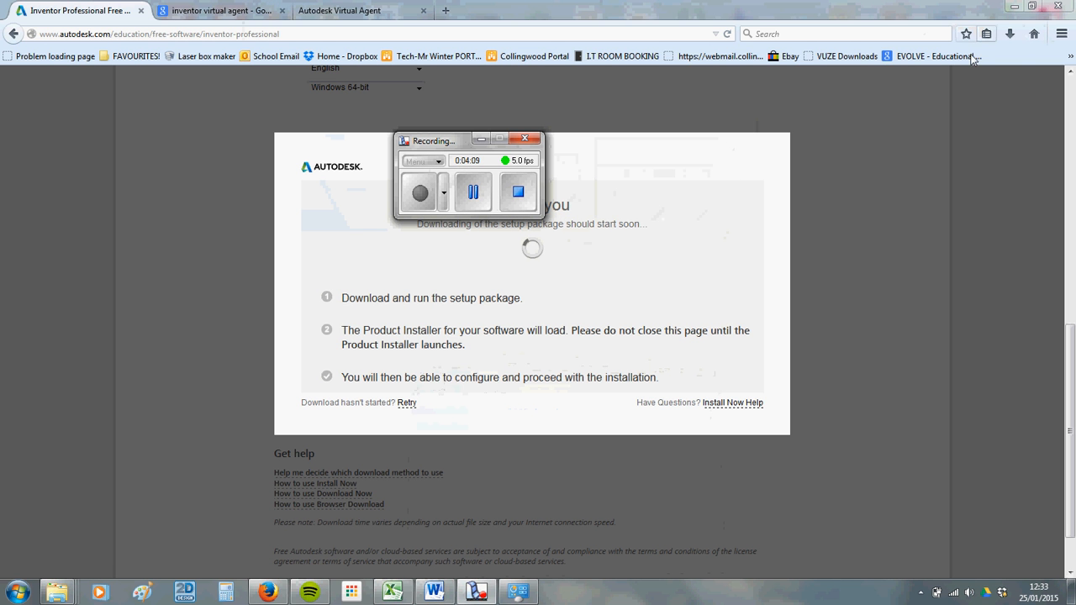
click(1011, 35)
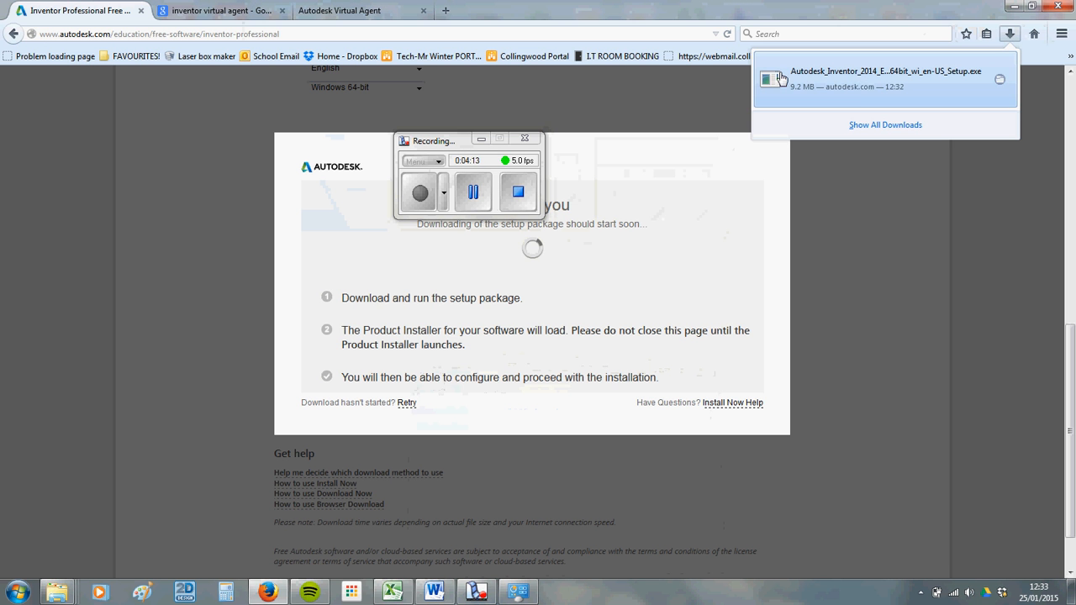
click(857, 87)
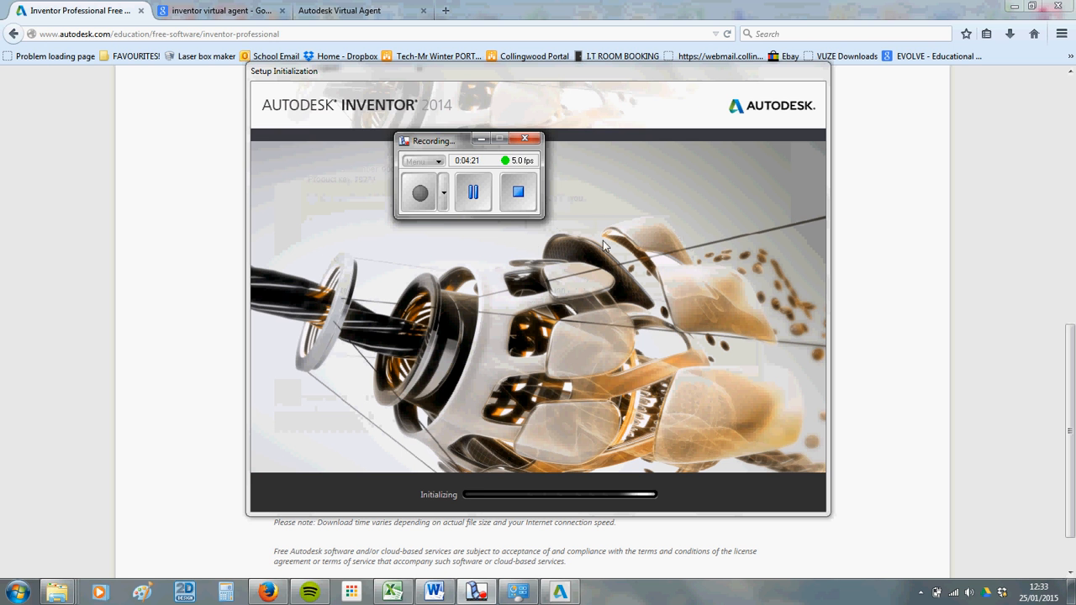
Step: Let Setup Initialization complete its 159 MB download until the Install tiles appear
drag(446, 141, 184, 135)
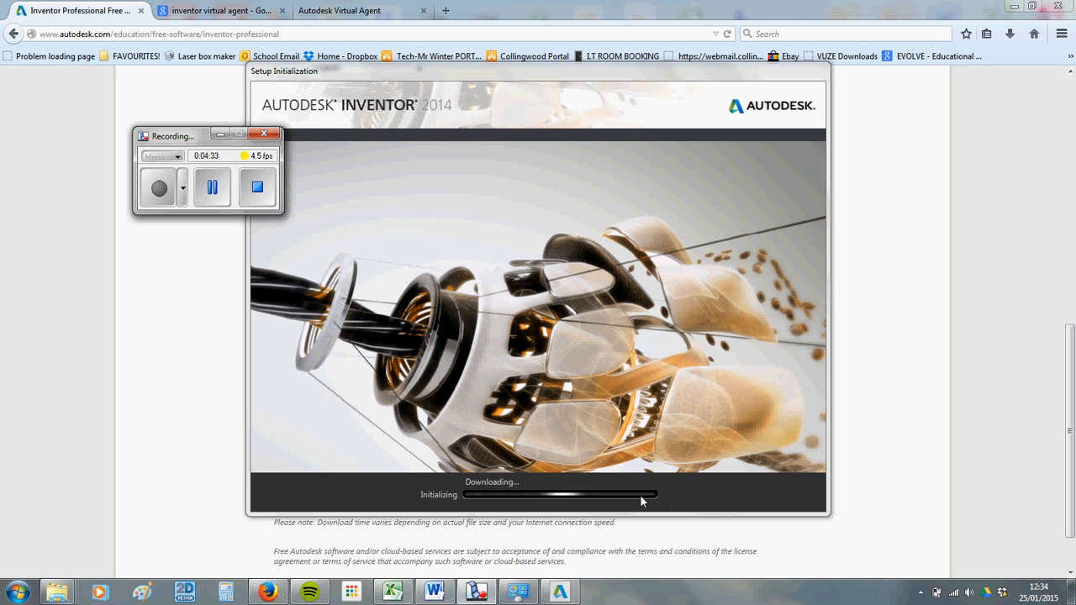
click(212, 187)
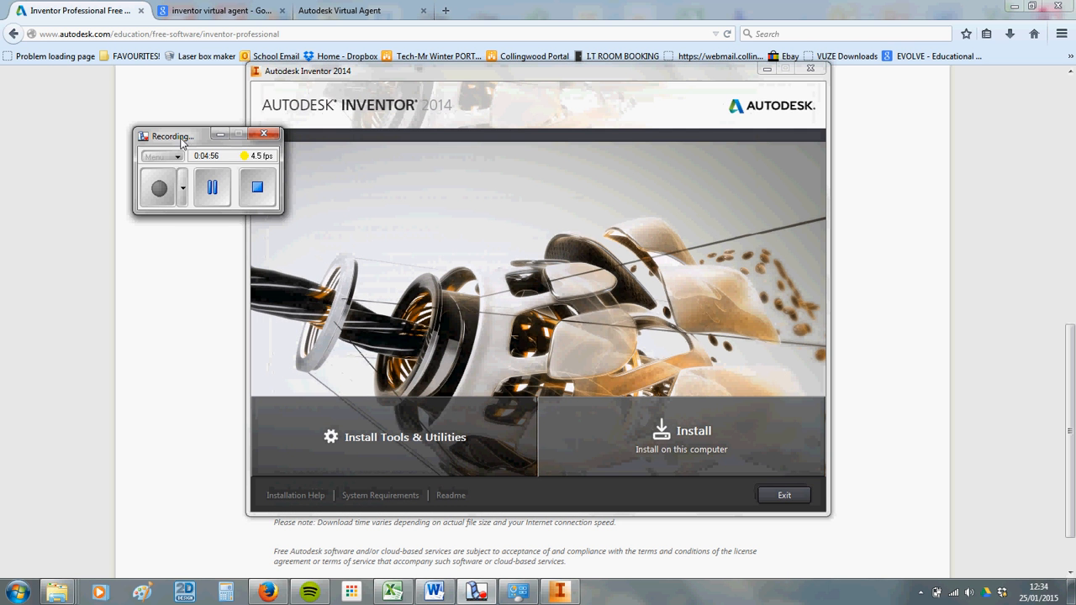
Step: Begin installing Inventor on this computer and proceed to the Configure Installation list
drag(183, 136, 118, 128)
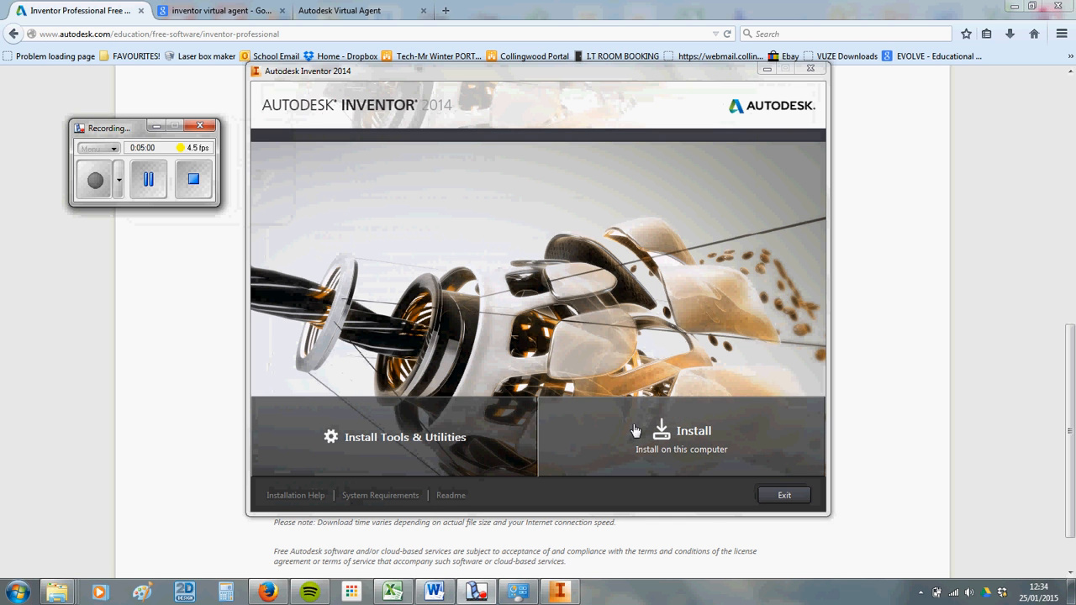
click(725, 448)
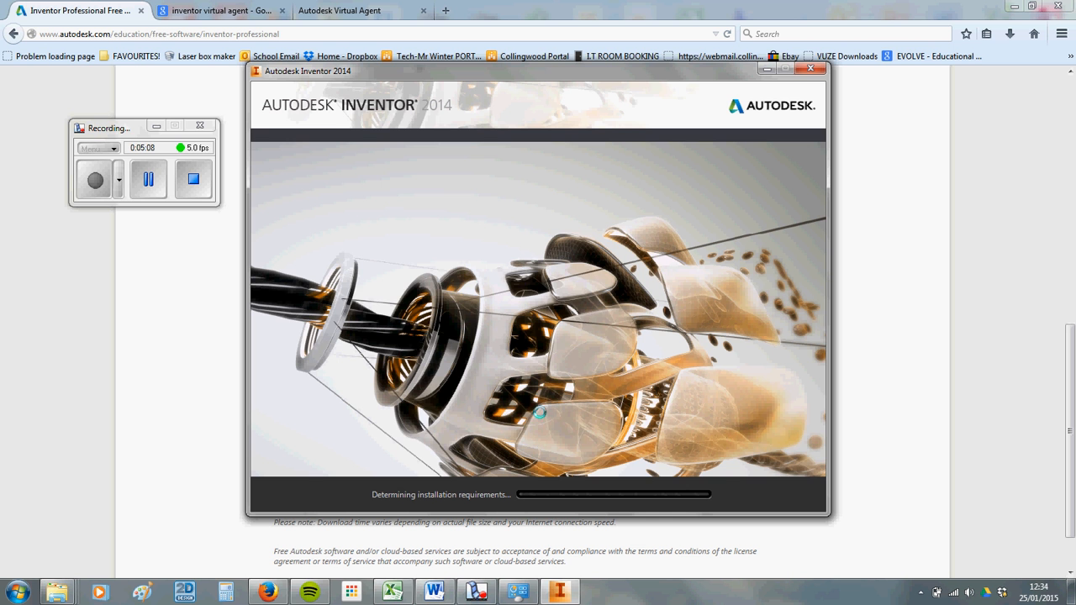
click(148, 178)
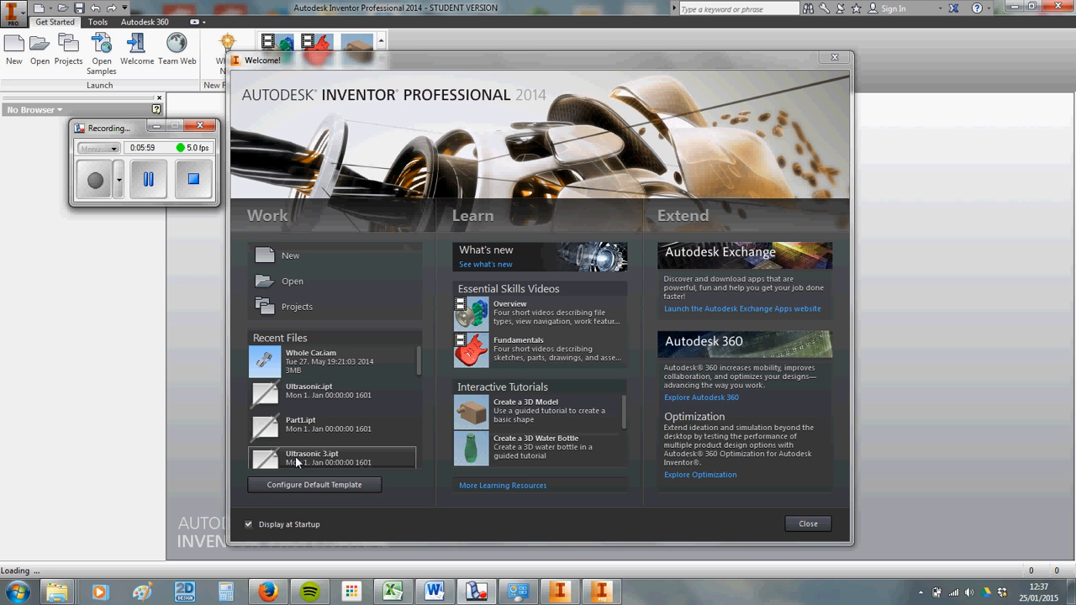
Step: Glance at the Autodesk download page, then return to Inventor 2014's Welcome screen
click(268, 593)
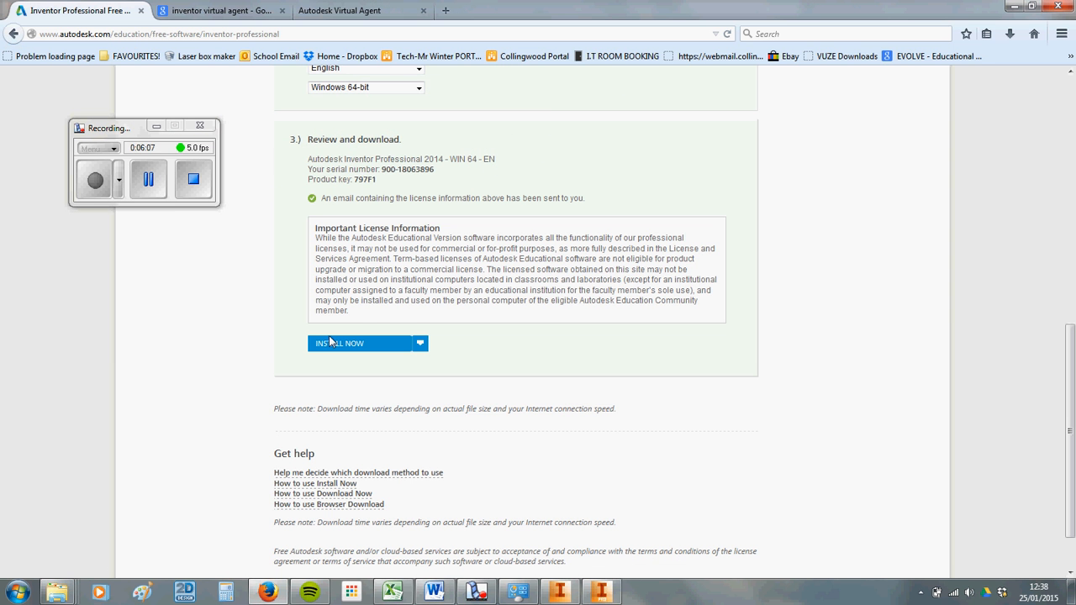
click(602, 592)
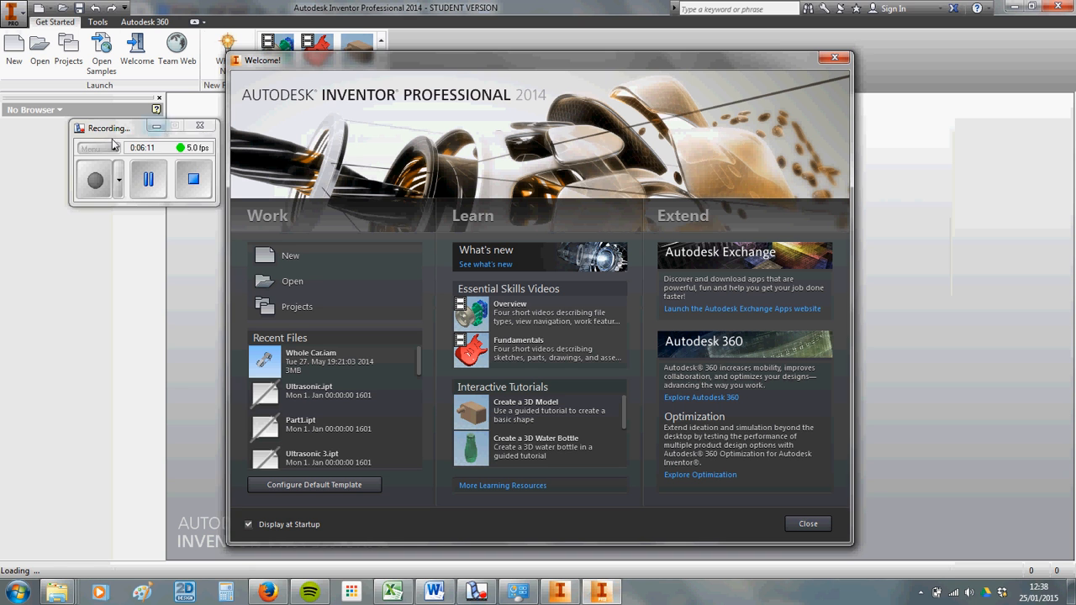
drag(121, 127, 51, 130)
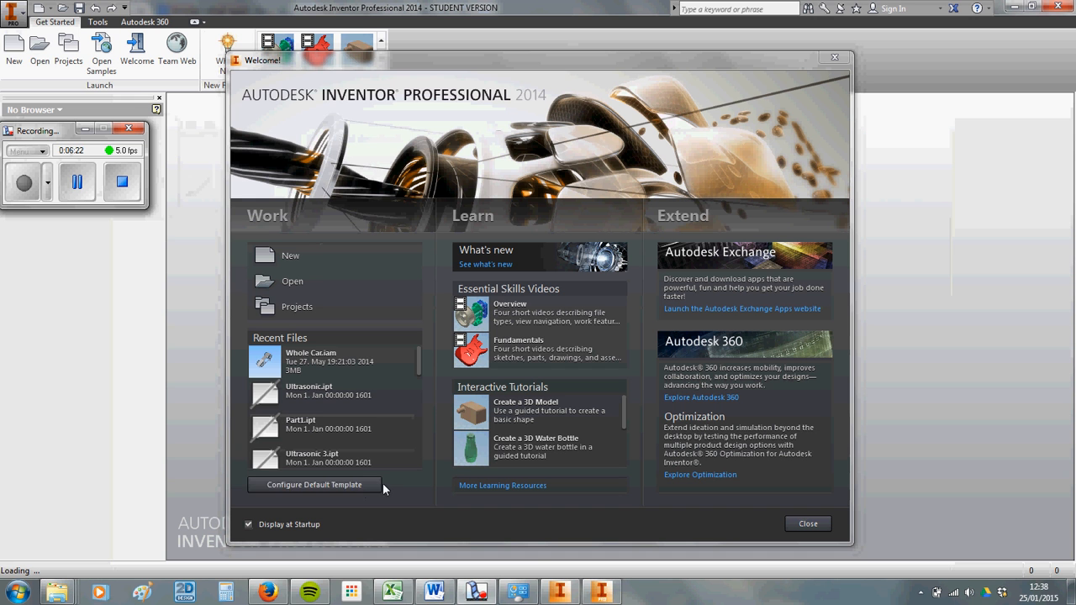
click(327, 486)
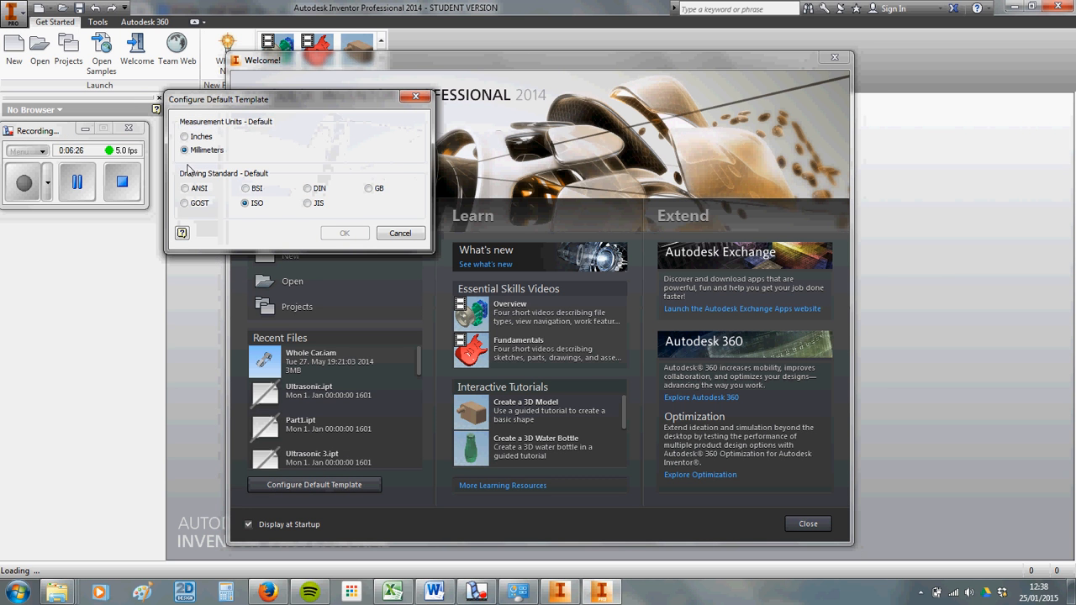
click(184, 136)
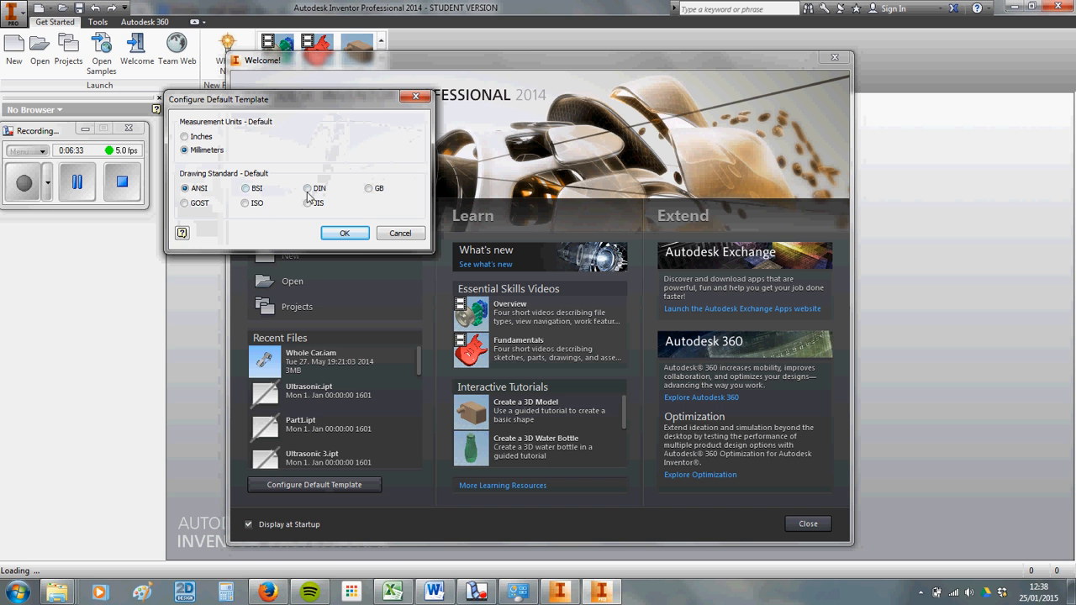
click(246, 203)
click(344, 233)
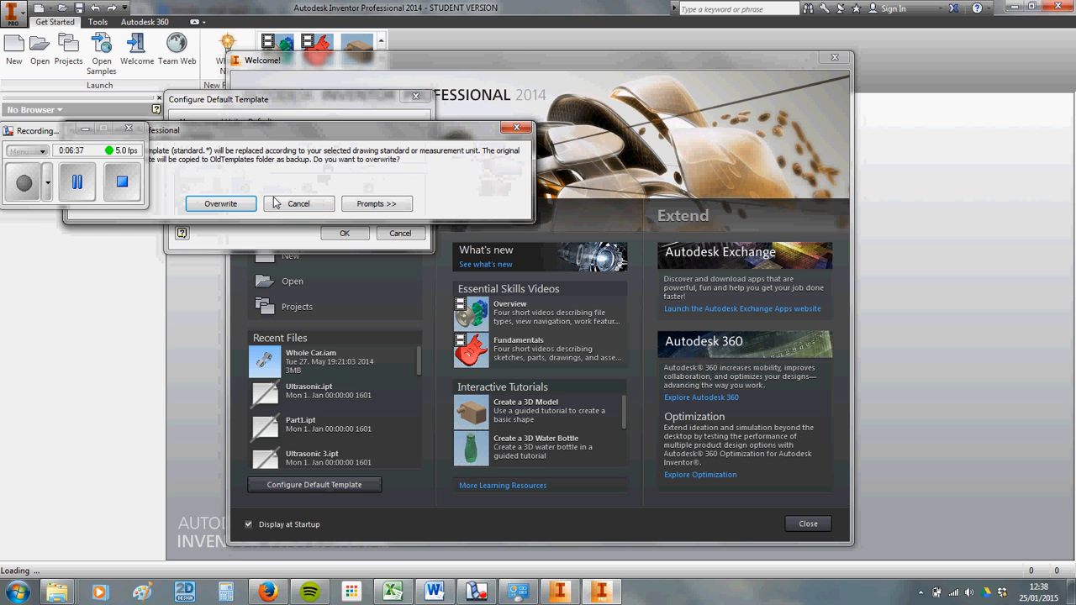
click(229, 206)
click(344, 233)
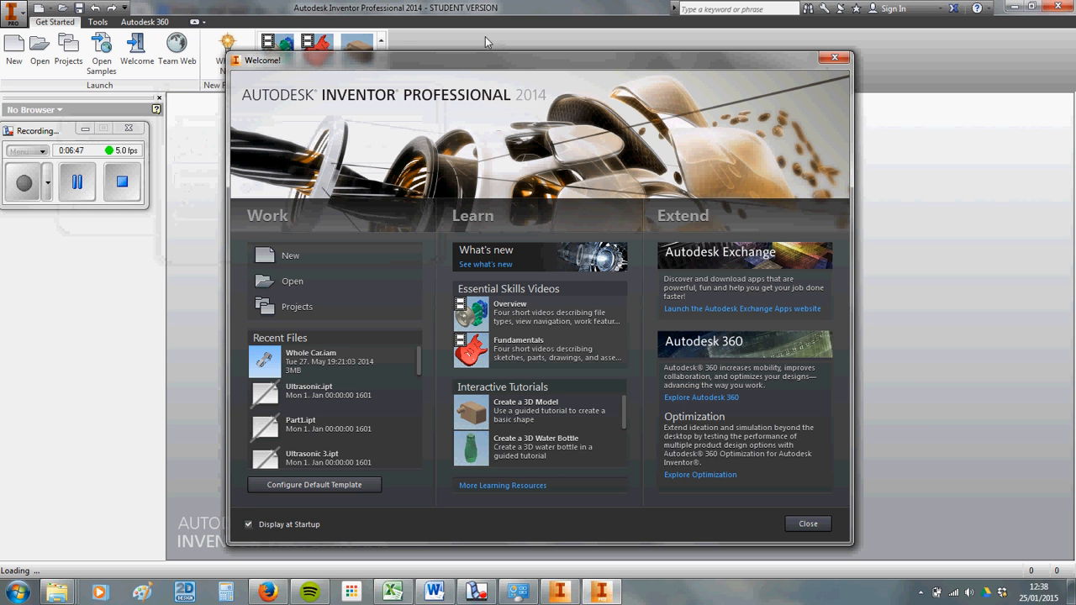
drag(471, 63, 490, 56)
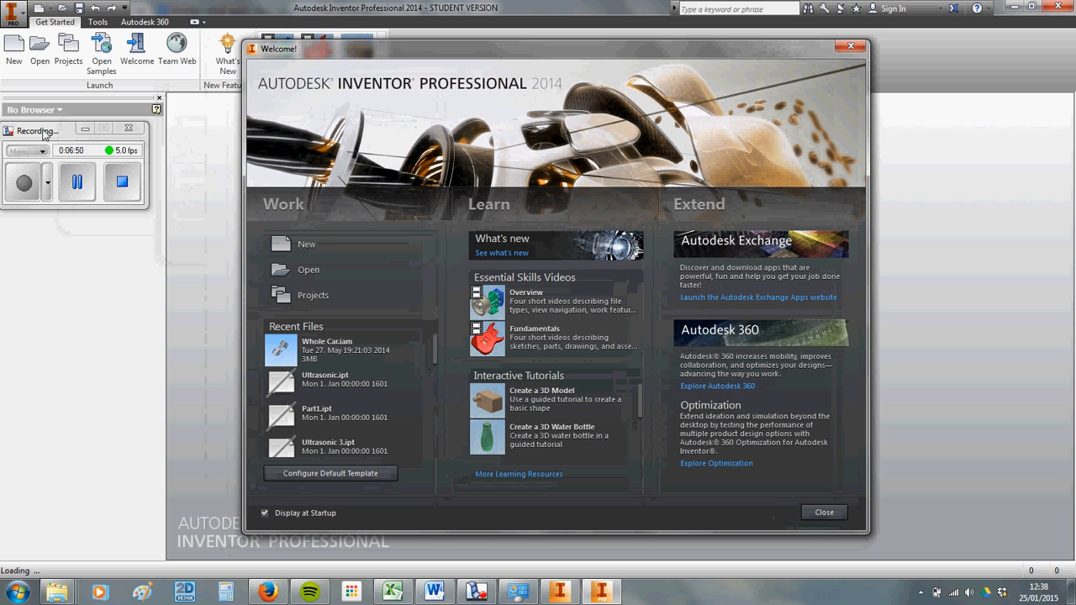
drag(43, 132, 189, 139)
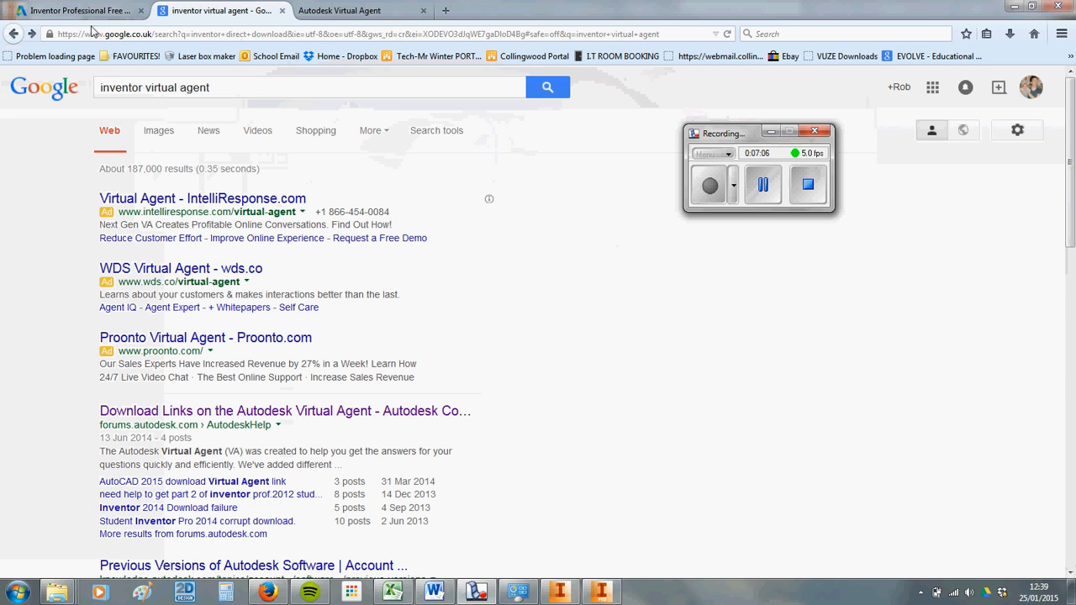
Step: Open the 'Download Links on the Autodesk Virtual Agent' forum article past the security warning
mouse_move(248, 86)
mouse_down()
mouse_move(79, 87)
mouse_move(220, 87)
mouse_up()
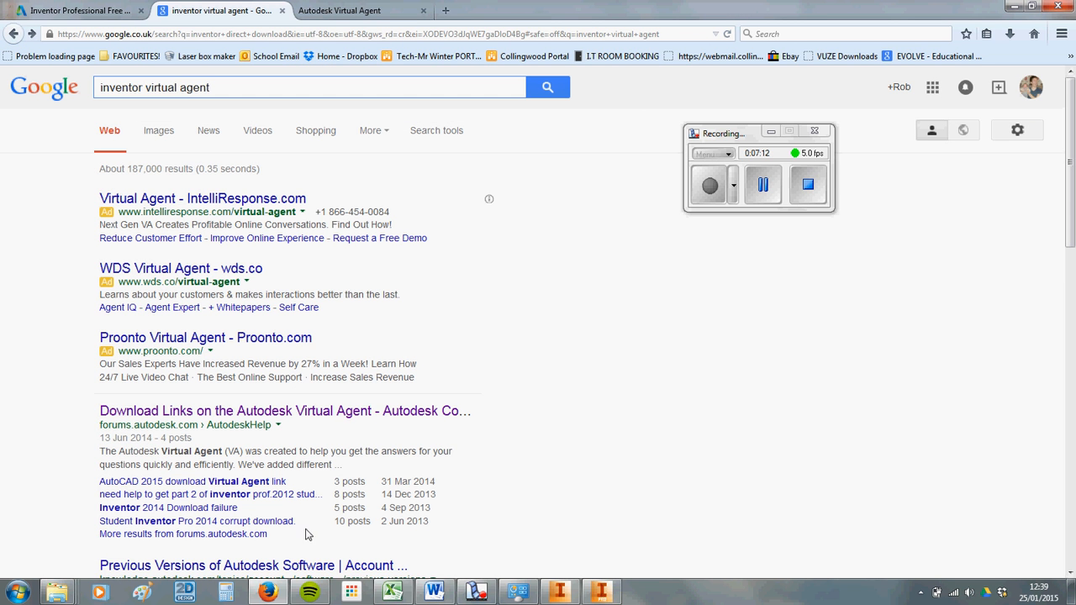
click(162, 410)
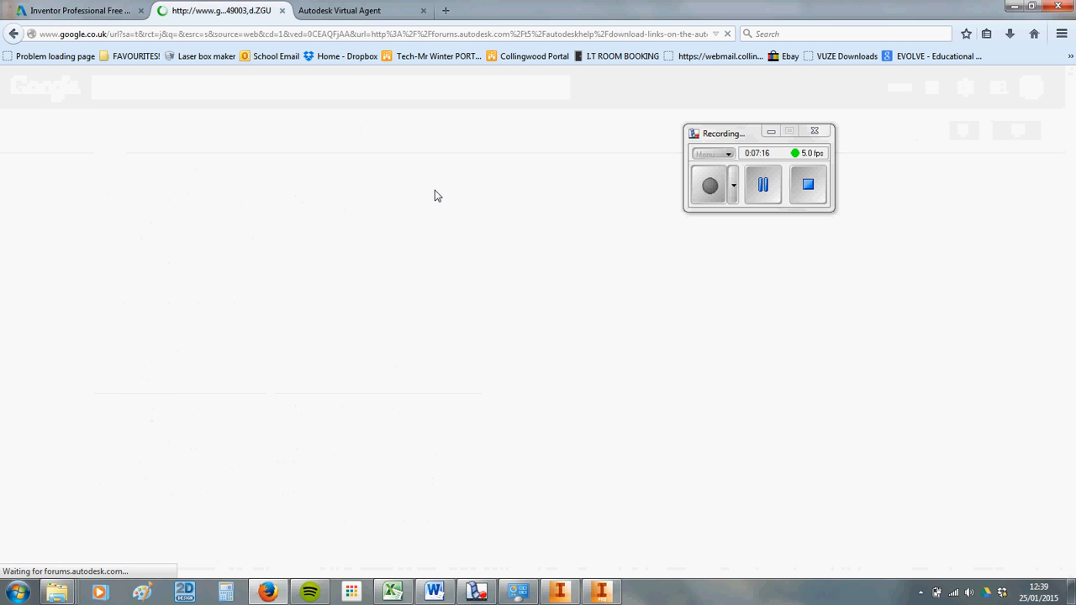
click(508, 330)
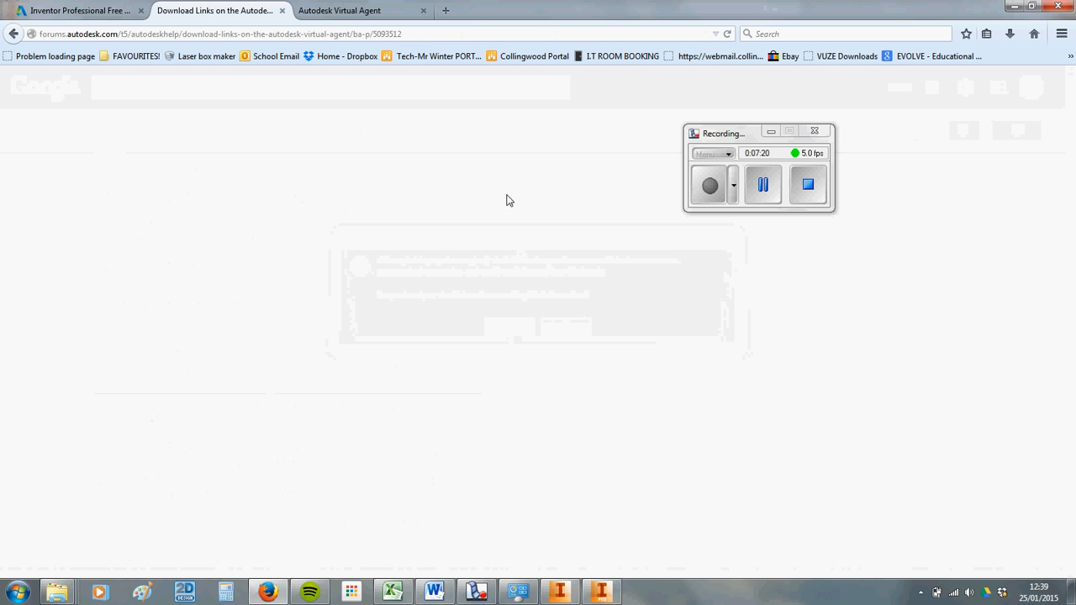
scroll(435, 224, down, 2)
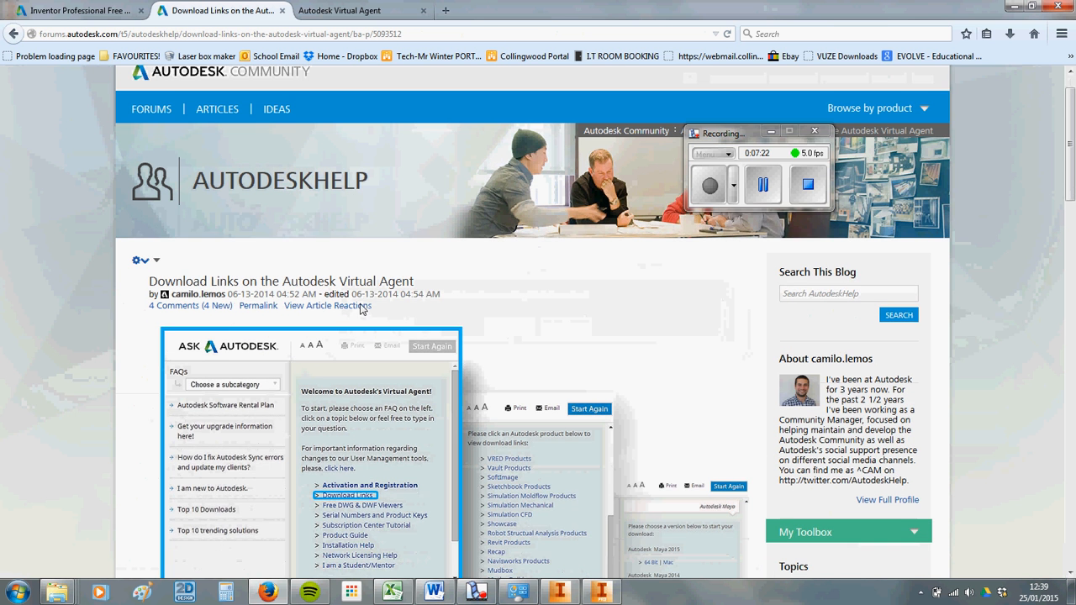
scroll(435, 252, down, 1)
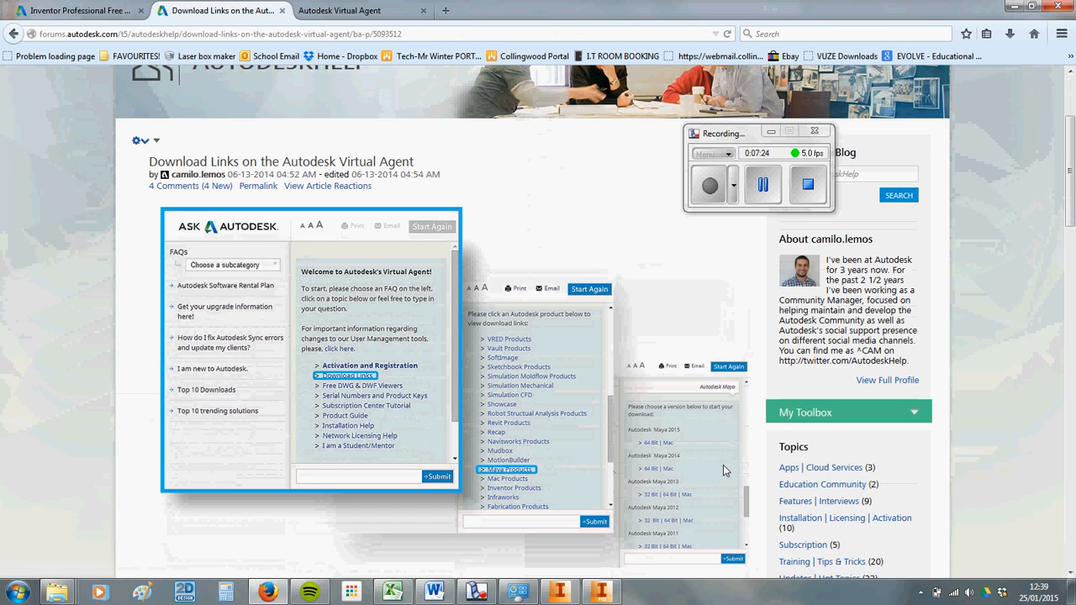
scroll(731, 312, down, 3)
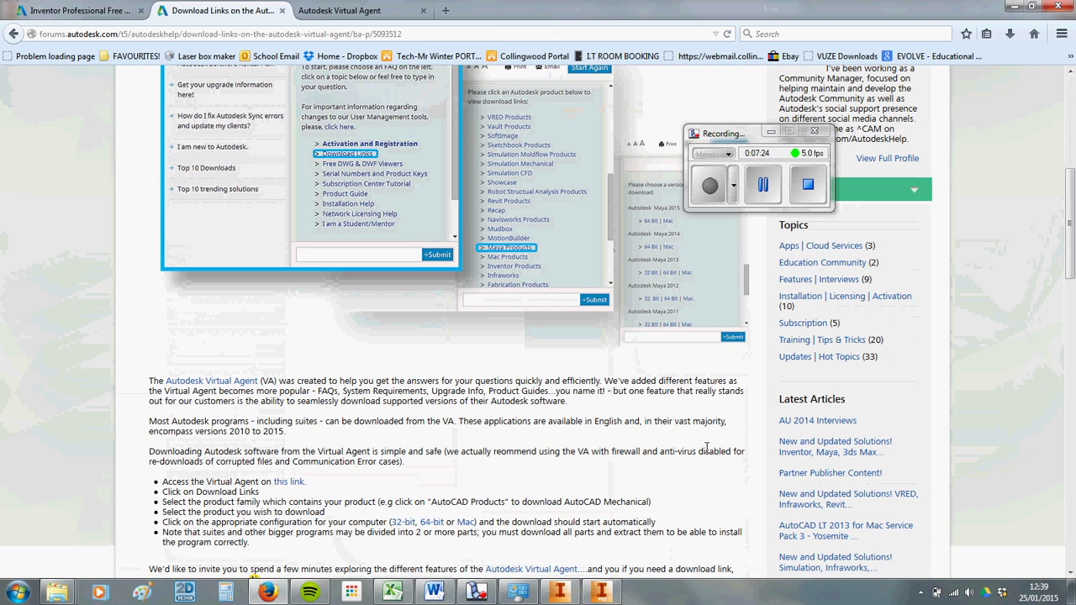
Step: In the Virtual Agent, navigate Download Links > Inventor Products > Autodesk Inventor
click(202, 383)
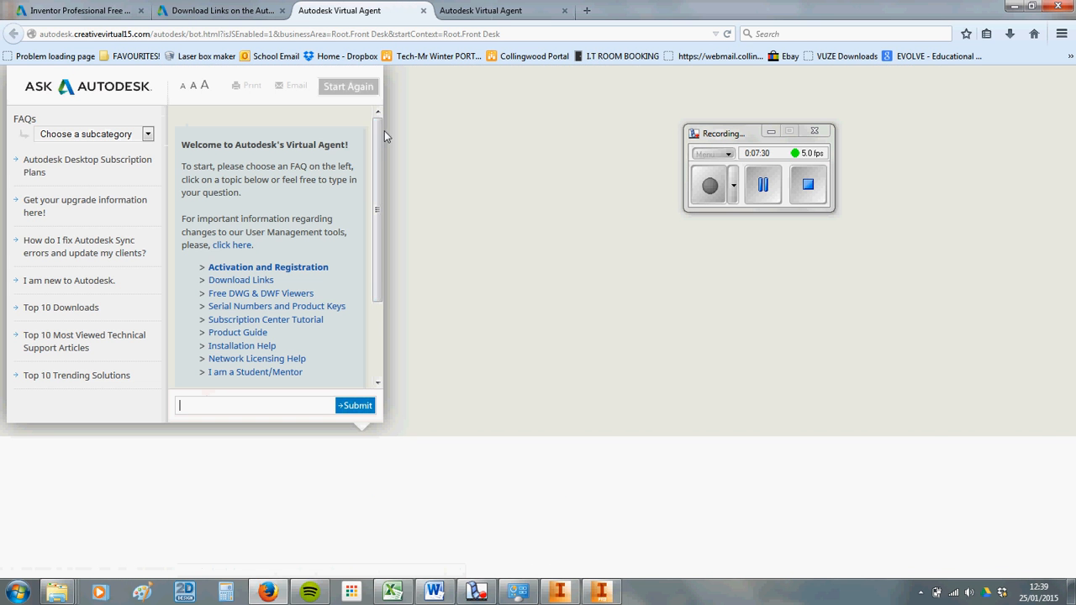
click(240, 280)
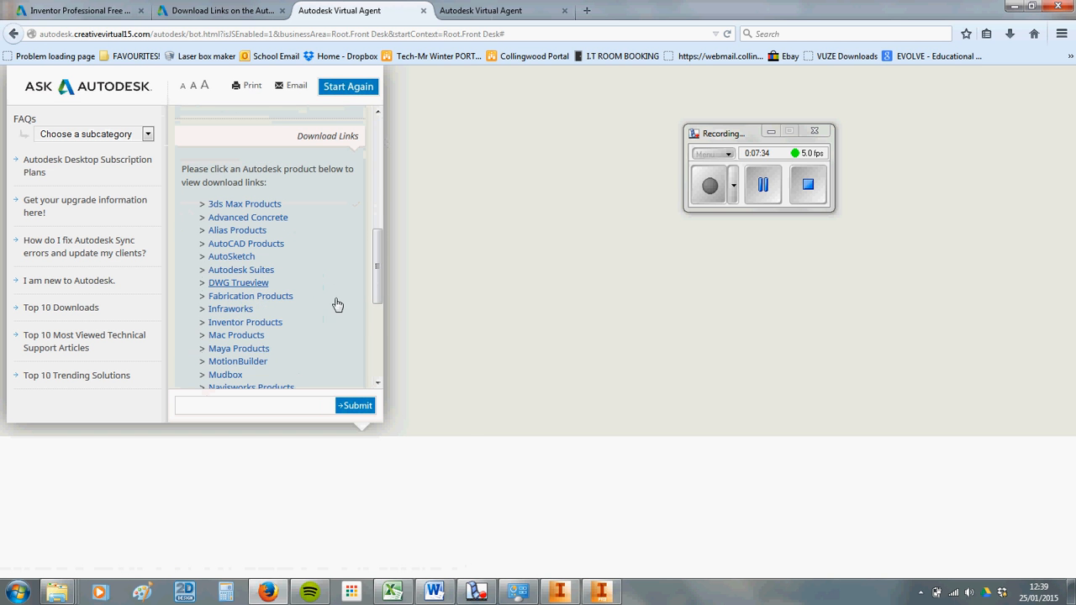
scroll(269, 316, down, 2)
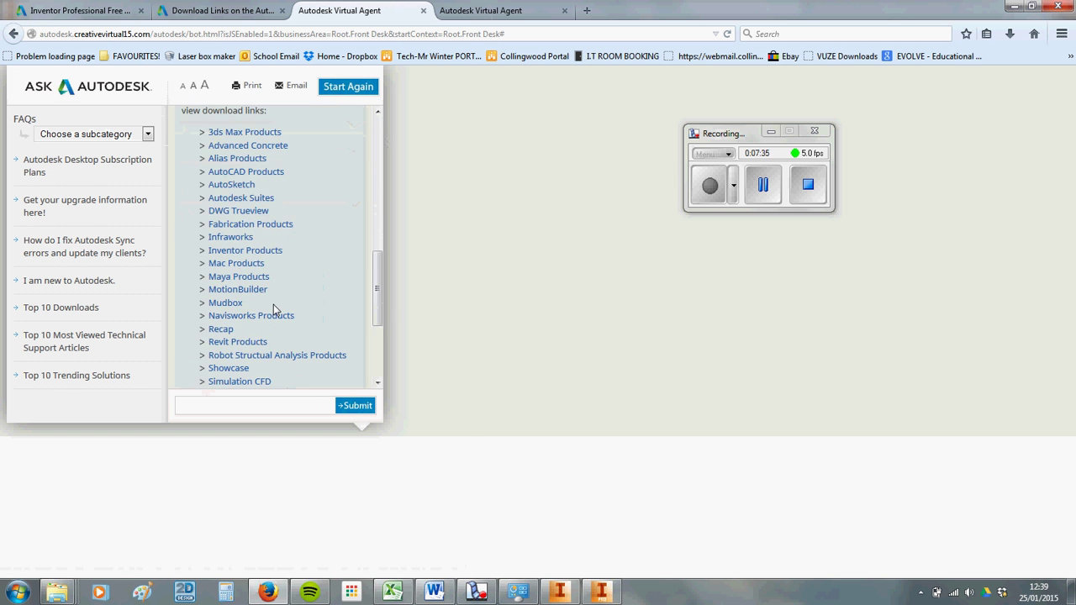
click(220, 251)
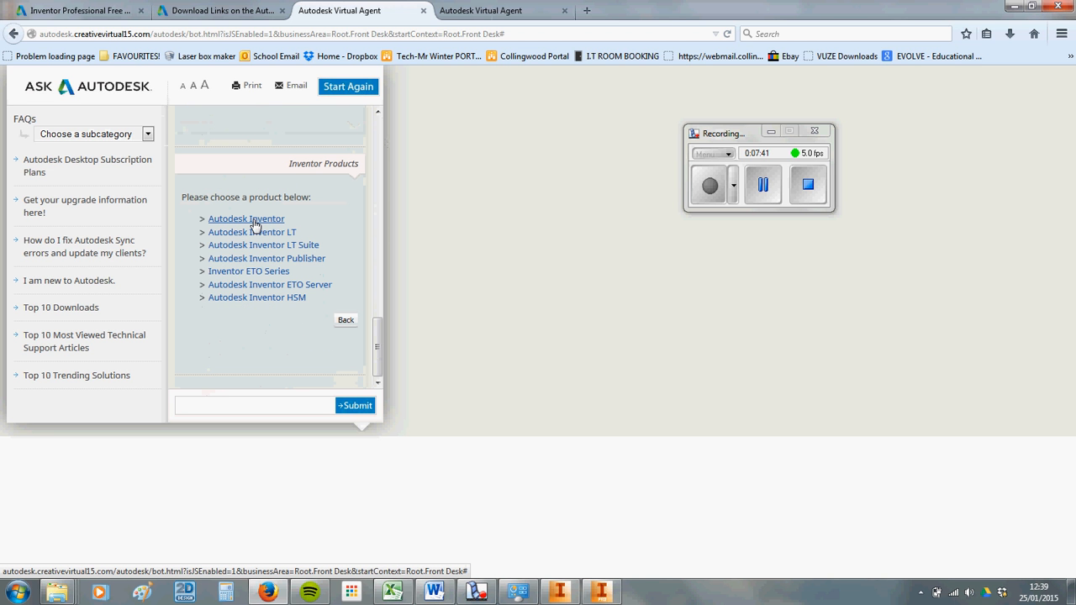
click(255, 221)
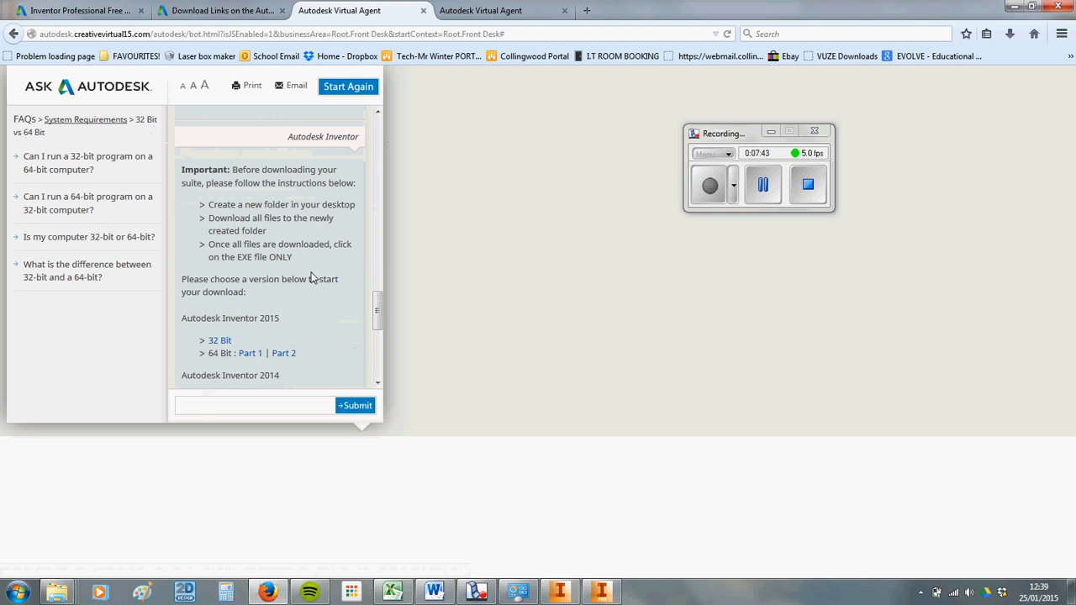
Step: Try the Inventor 2015 64-bit Part 1 and Part 2 downloads, cancelling both, and check recent downloads
click(260, 354)
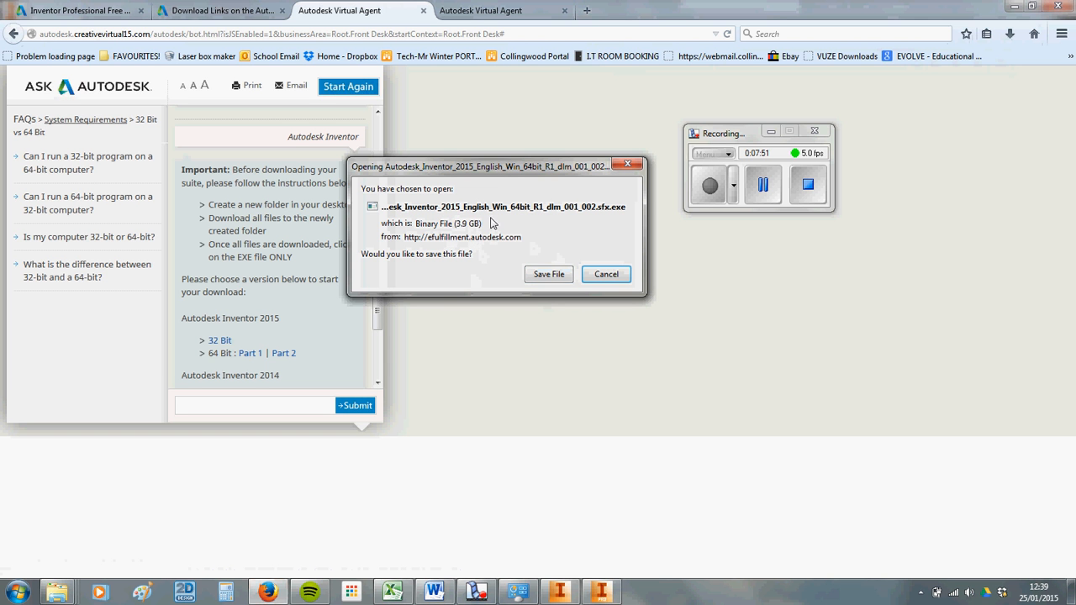
click(606, 274)
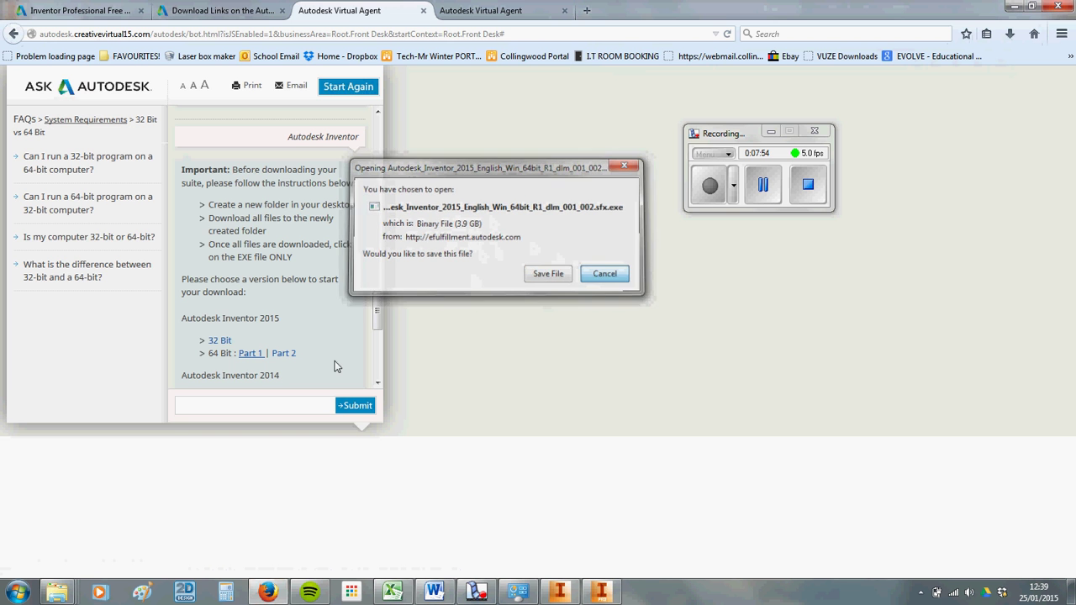
click(283, 353)
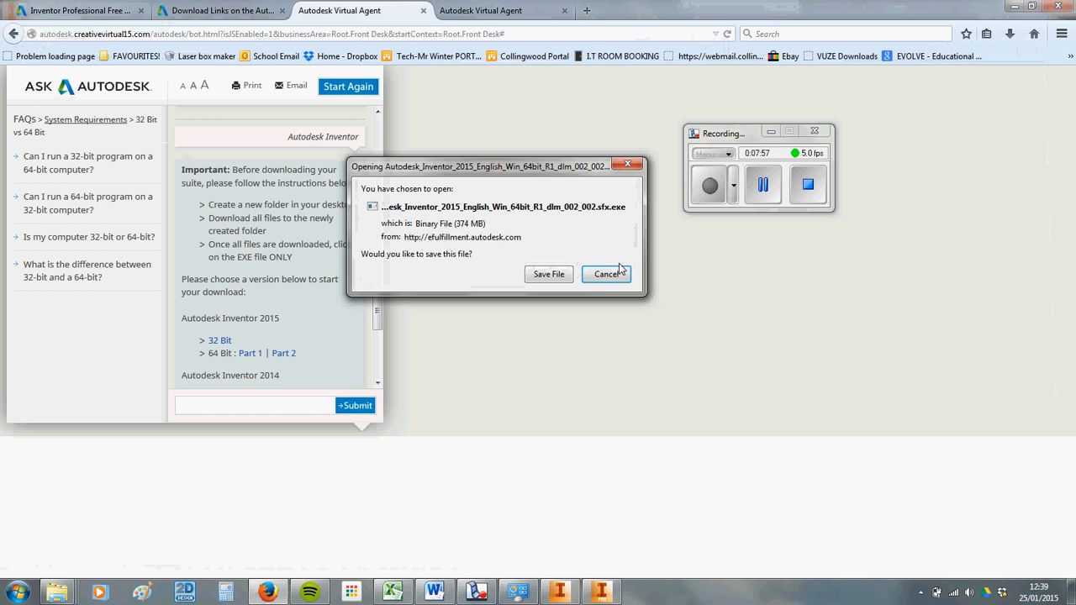
click(606, 274)
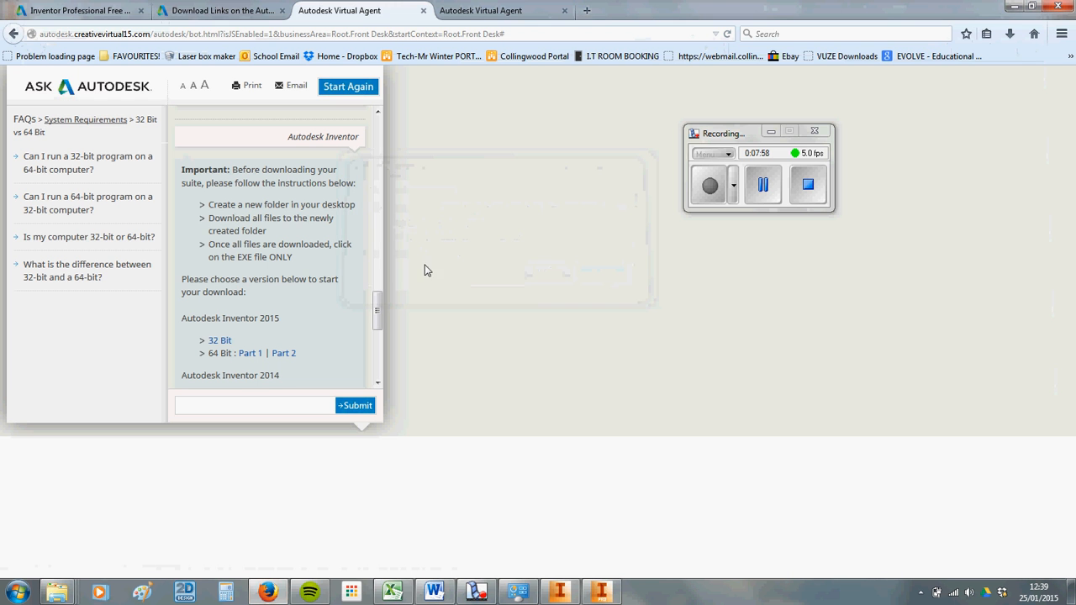
click(1010, 34)
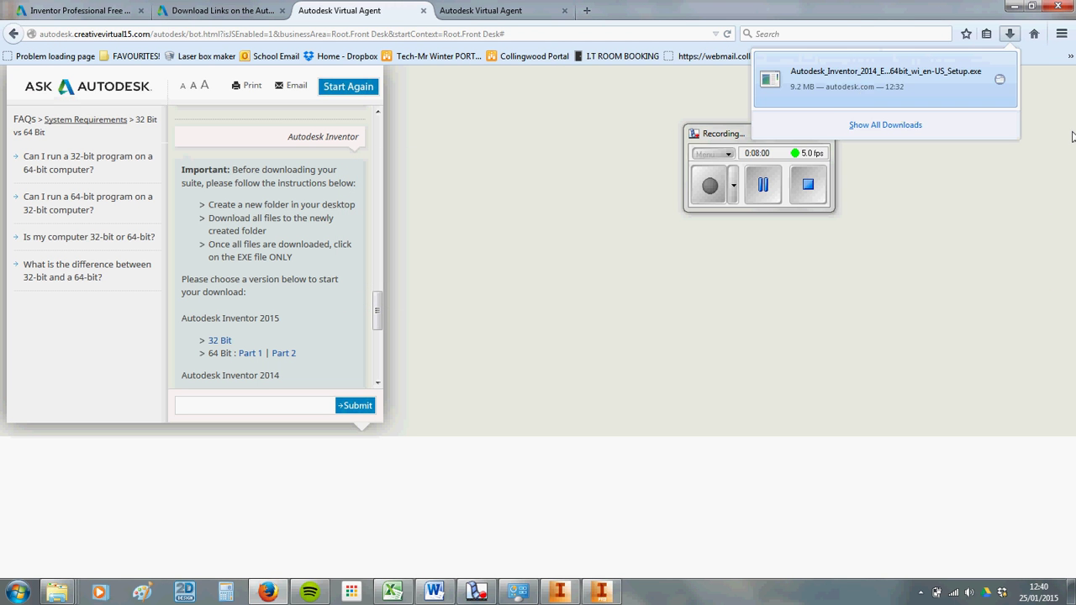
click(904, 345)
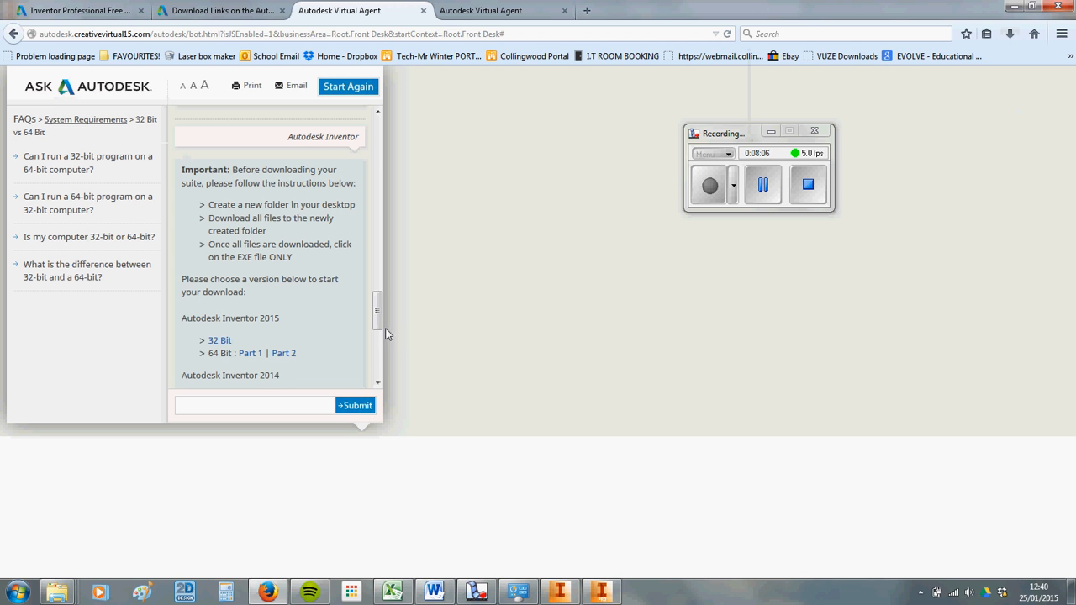
drag(381, 319, 377, 126)
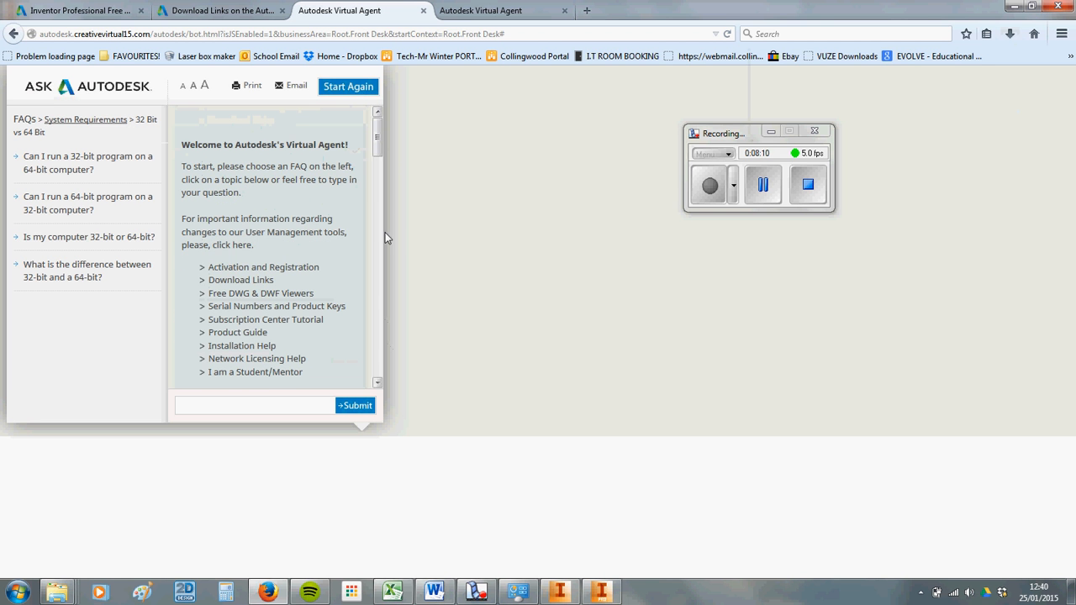
drag(377, 126, 381, 137)
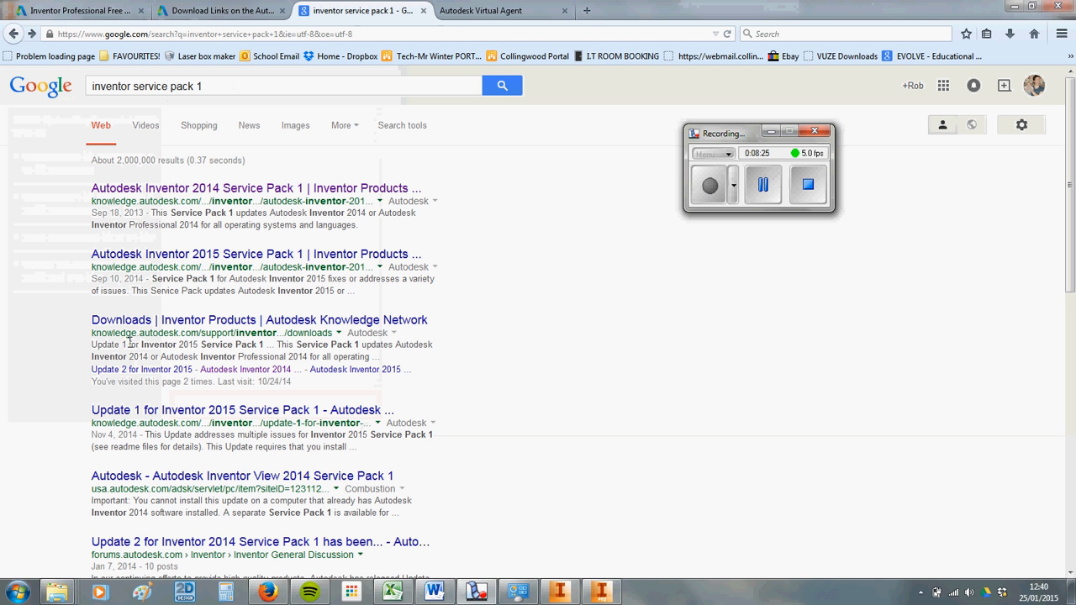
Step: Open the 'Autodesk Inventor 2014 Service Pack 1' Knowledge Network result from the Google search
click(217, 86)
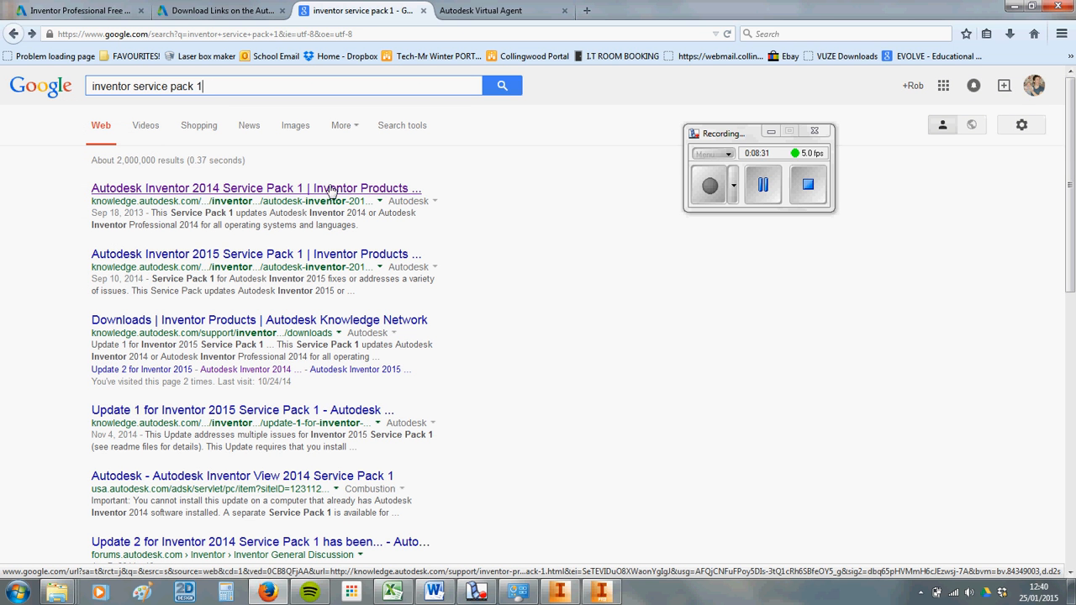
click(167, 189)
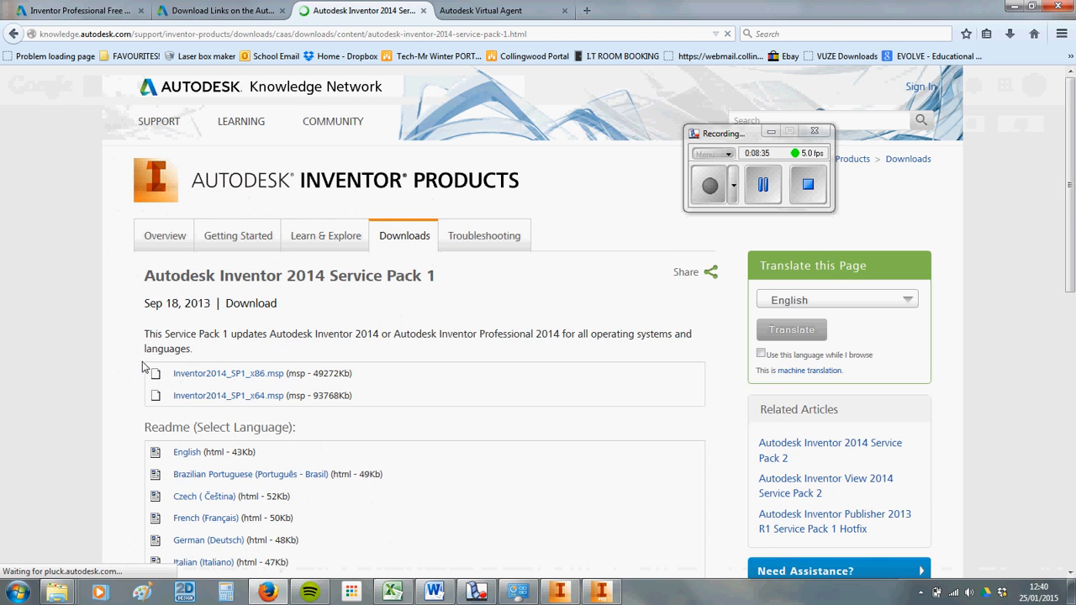
scroll(198, 363, down, 1)
scroll(198, 363, down, 1)
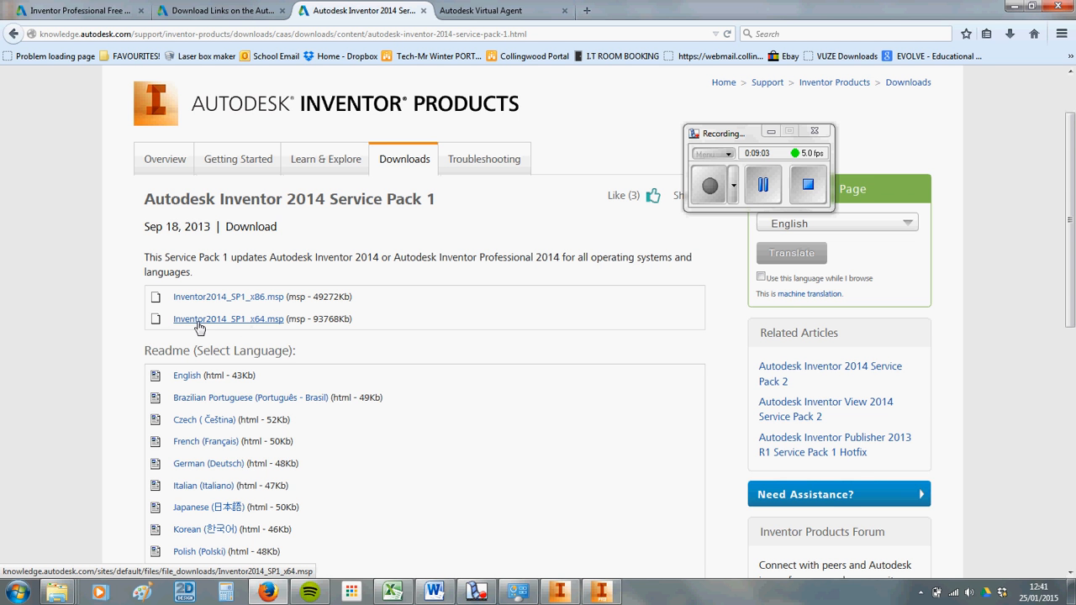
scroll(218, 329, down, 1)
scroll(236, 328, down, 3)
scroll(237, 328, down, 2)
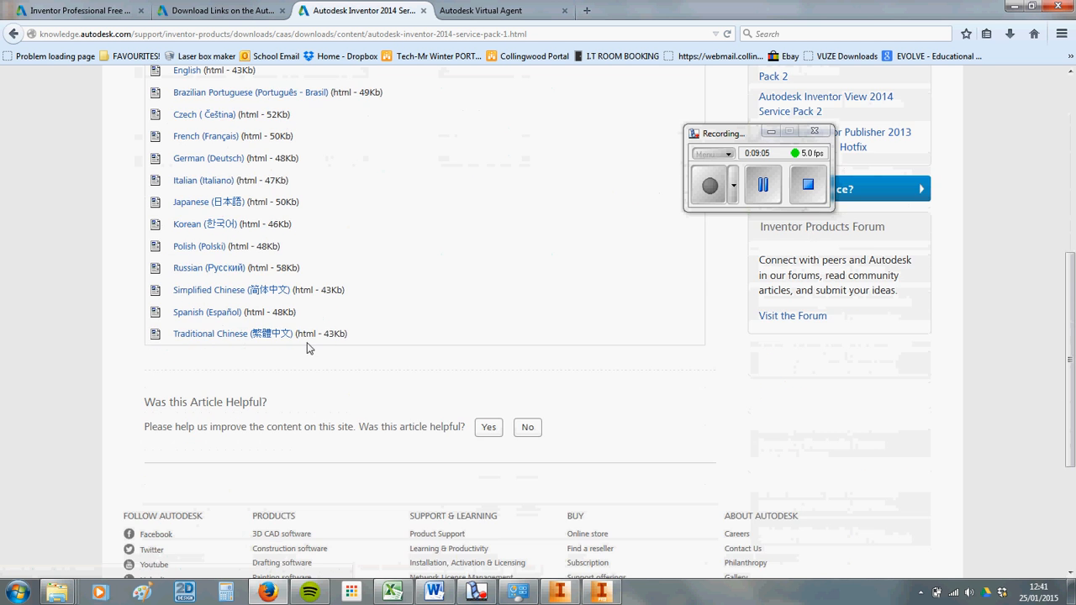
scroll(336, 337, up, 8)
scroll(586, 399, up, 1)
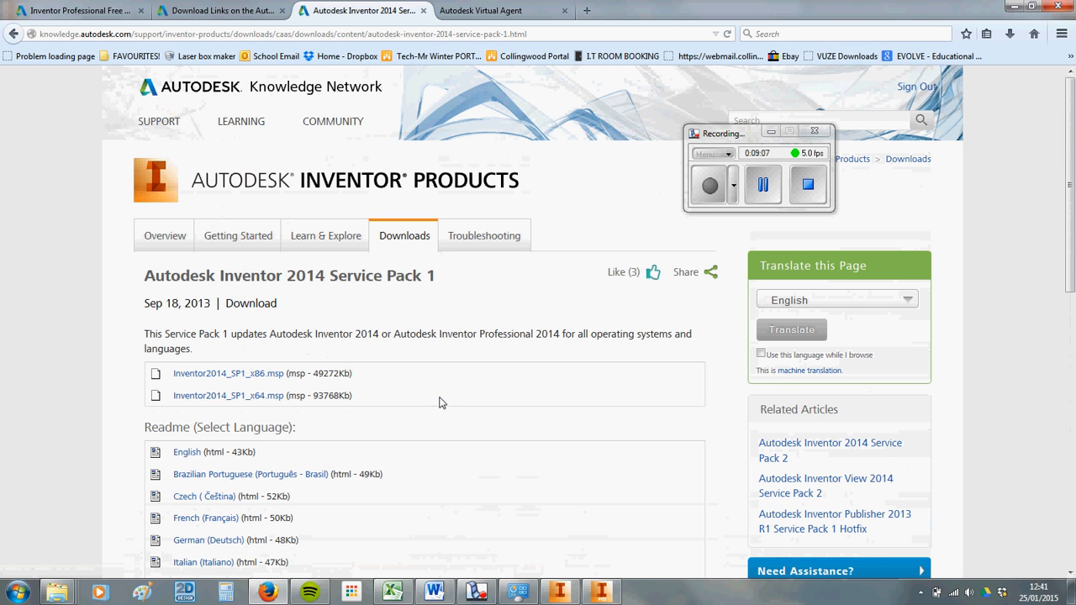